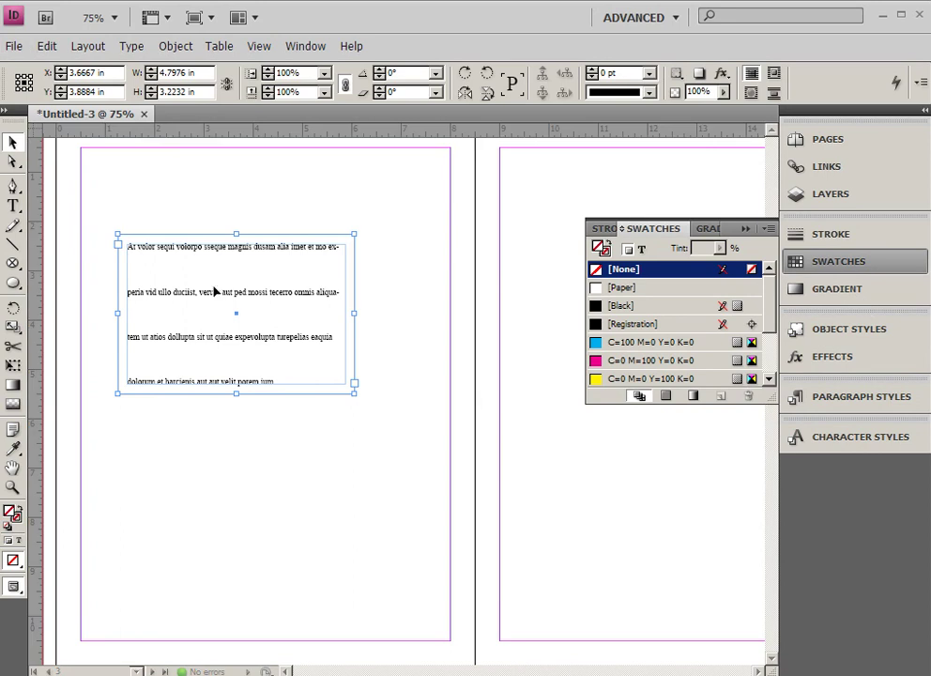
- Move the text frame toward the top-left, shrink it, and drag out duplicate copies
{"action": "left_click_drag", "start_coordinate": [214, 297], "coordinate": [187, 226]}
{"action": "left_click_drag", "start_coordinate": [326, 320], "coordinate": [220, 301]}
{"action": "left_click_drag", "start_coordinate": [179, 261], "coordinate": [186, 390], "text": "alt"}
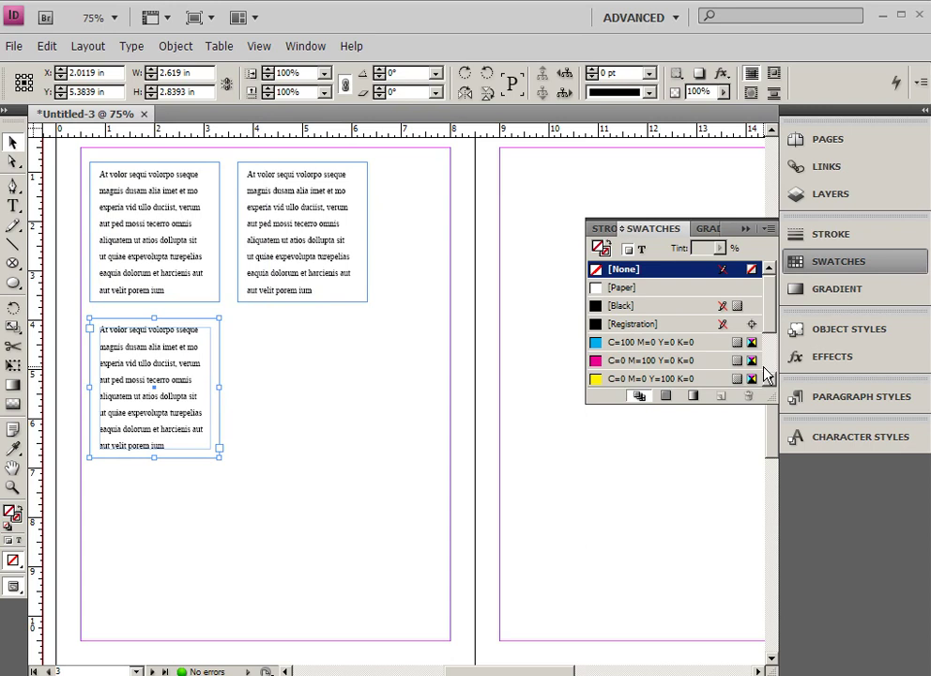
- Fill the lower copy cyan and set its vertical justification to Top
{"action": "left_click", "coordinate": [620, 343]}
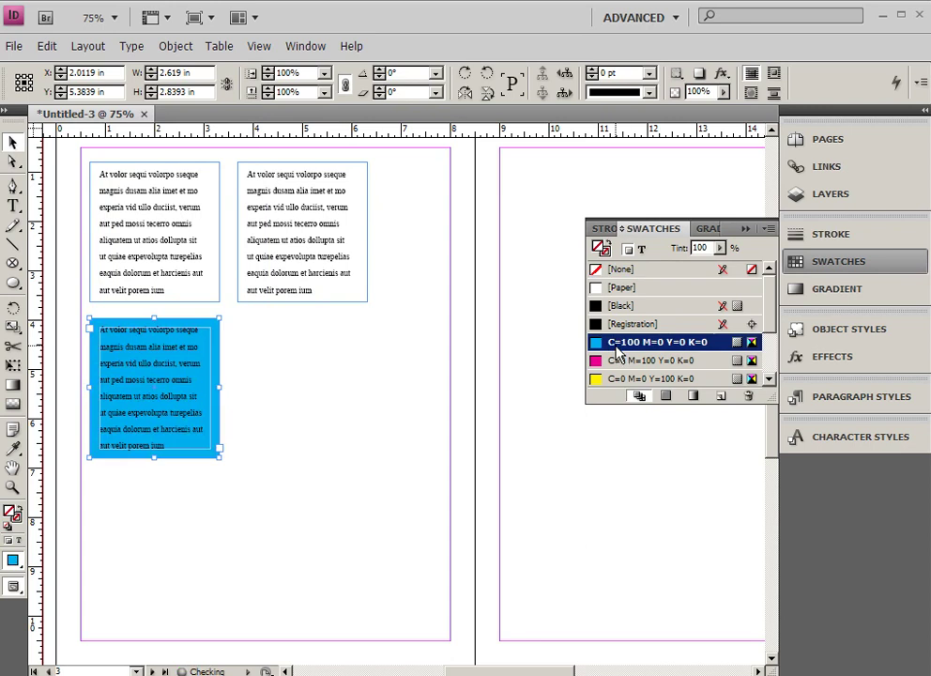
{"action": "right_click", "coordinate": [165, 371]}
{"action": "left_click", "coordinate": [241, 388]}
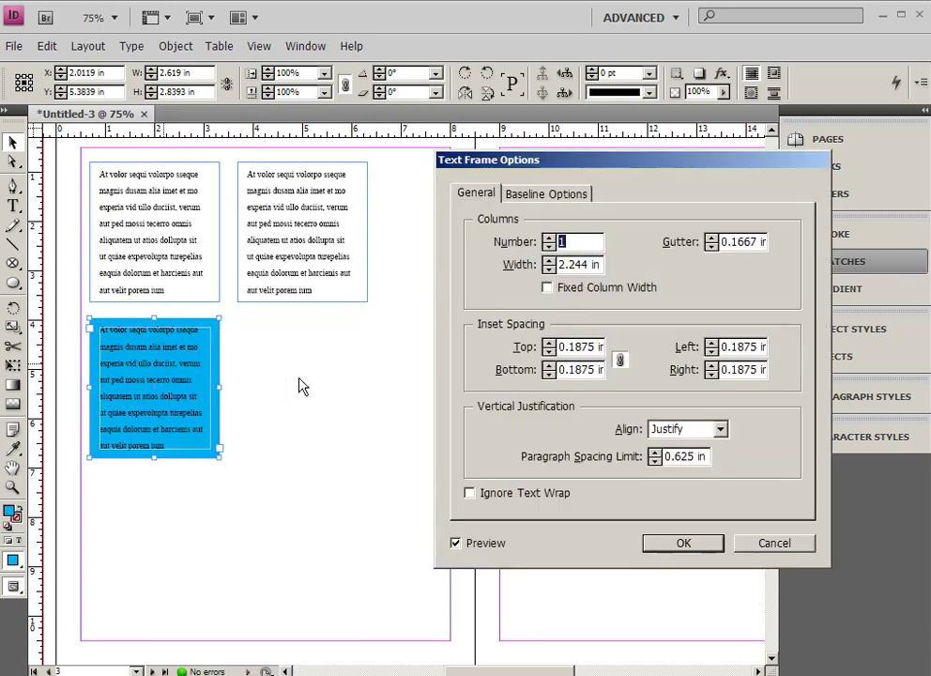
{"action": "left_click", "coordinate": [685, 428]}
{"action": "left_click", "coordinate": [685, 446]}
{"action": "left_click", "coordinate": [683, 545]}
{"action": "left_click", "coordinate": [332, 289]}
{"action": "scroll", "coordinate": [768, 353], "scroll_direction": "down", "scroll_amount": 2}
- Fill the top-right frame green and set its vertical justification to Bottom
{"action": "scroll", "coordinate": [768, 353], "scroll_direction": "down", "scroll_amount": 1}
{"action": "left_click", "coordinate": [649, 344]}
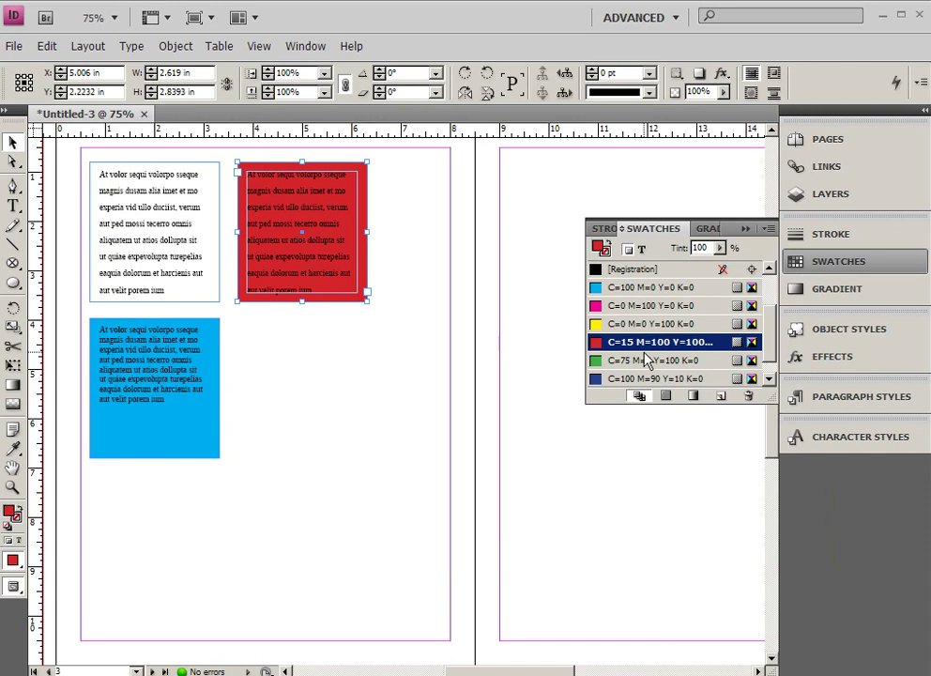
{"action": "left_click", "coordinate": [646, 359]}
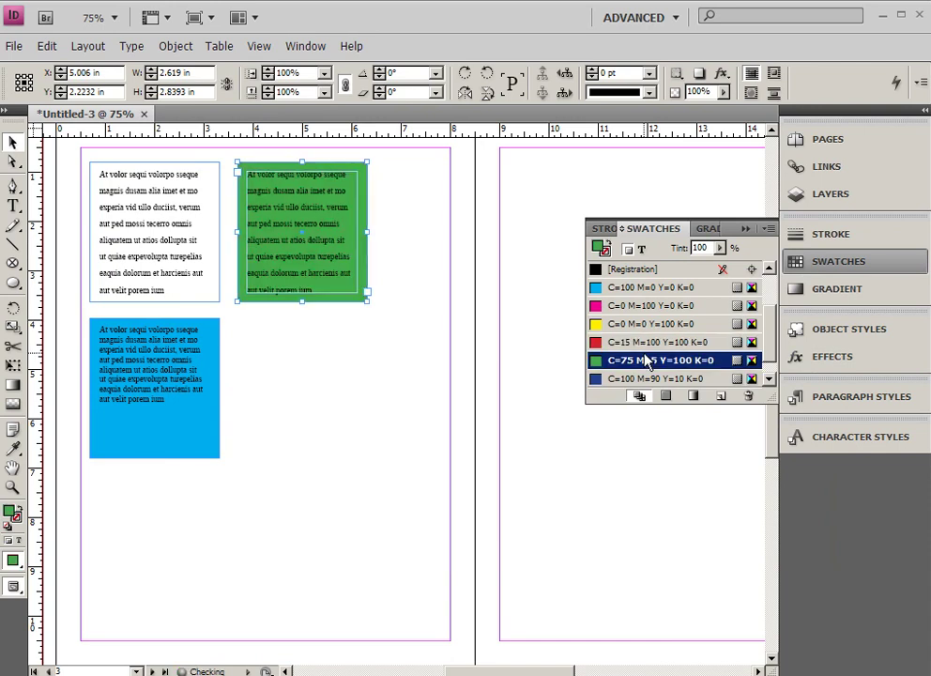
{"action": "right_click", "coordinate": [303, 218]}
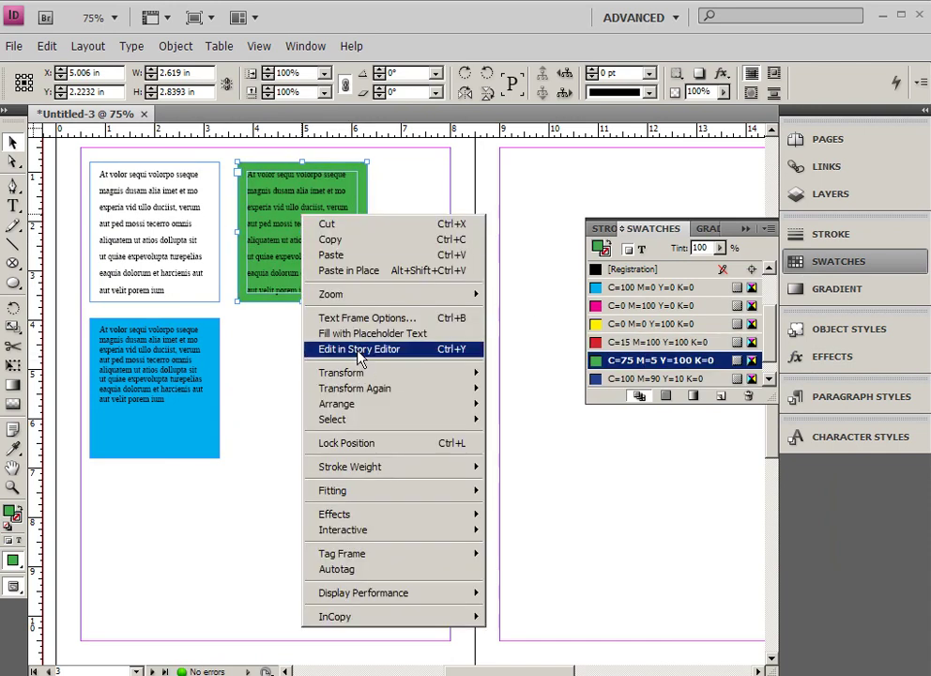
{"action": "left_click", "coordinate": [361, 318]}
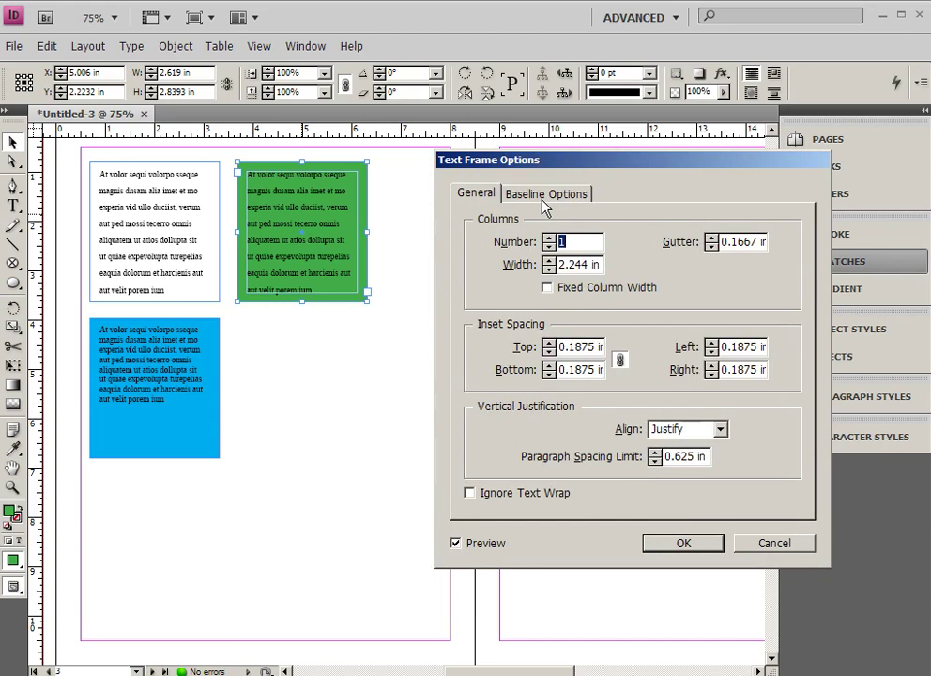
{"action": "left_click", "coordinate": [715, 436]}
{"action": "left_click", "coordinate": [681, 476]}
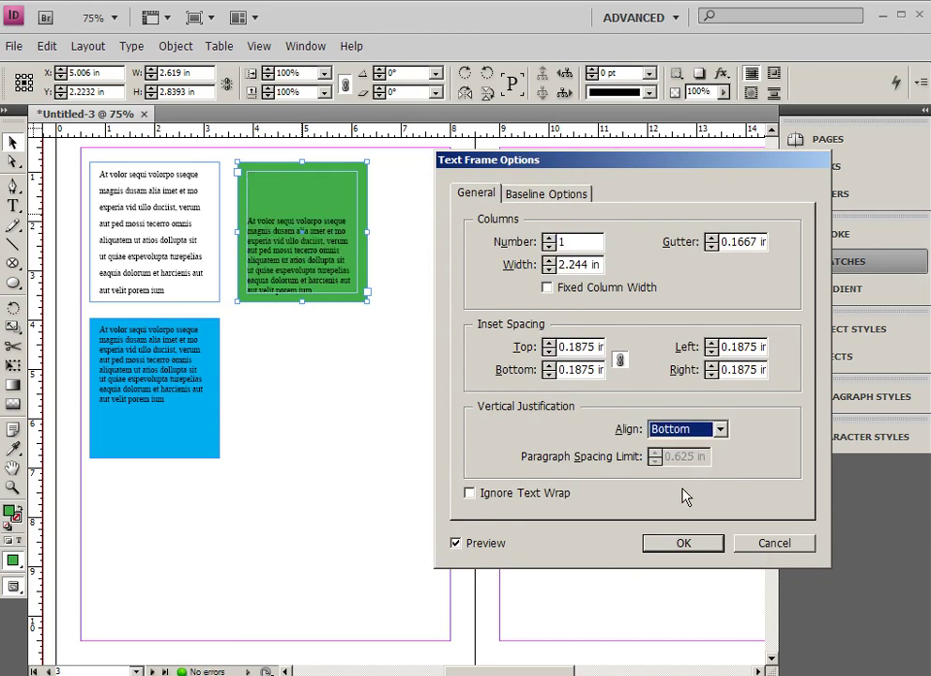
{"action": "left_click", "coordinate": [684, 544]}
- Click through the cyan, green and white frames, ending with the white text frame selected
{"action": "left_click", "coordinate": [279, 356]}
{"action": "left_click", "coordinate": [176, 369]}
{"action": "left_click", "coordinate": [267, 216]}
{"action": "left_click", "coordinate": [139, 240]}
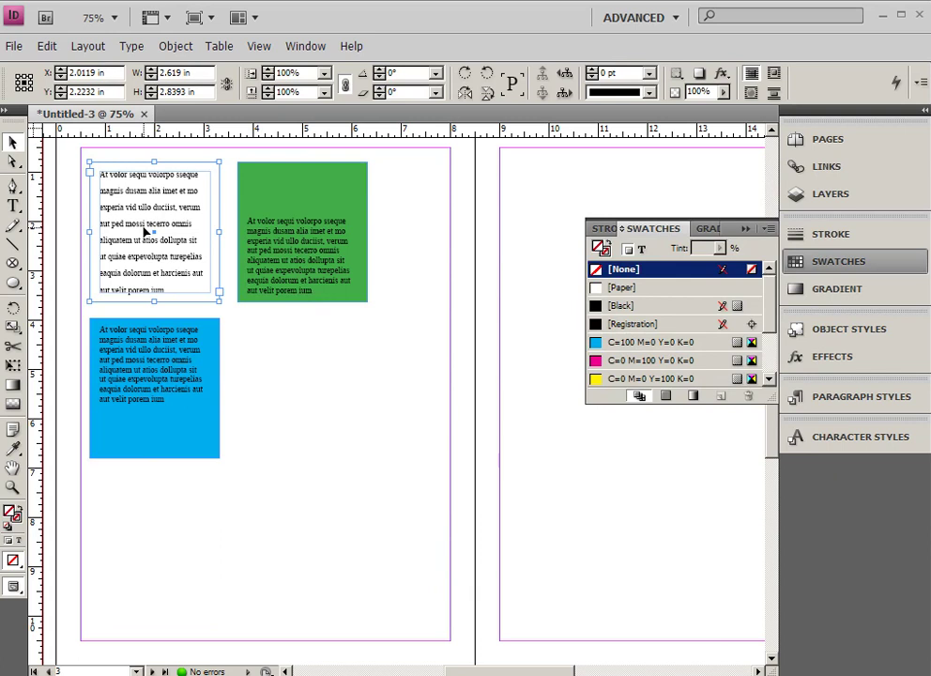
- Give the green frame a magenta stroke and raise its weight to 7 pt
{"action": "left_click", "coordinate": [315, 203]}
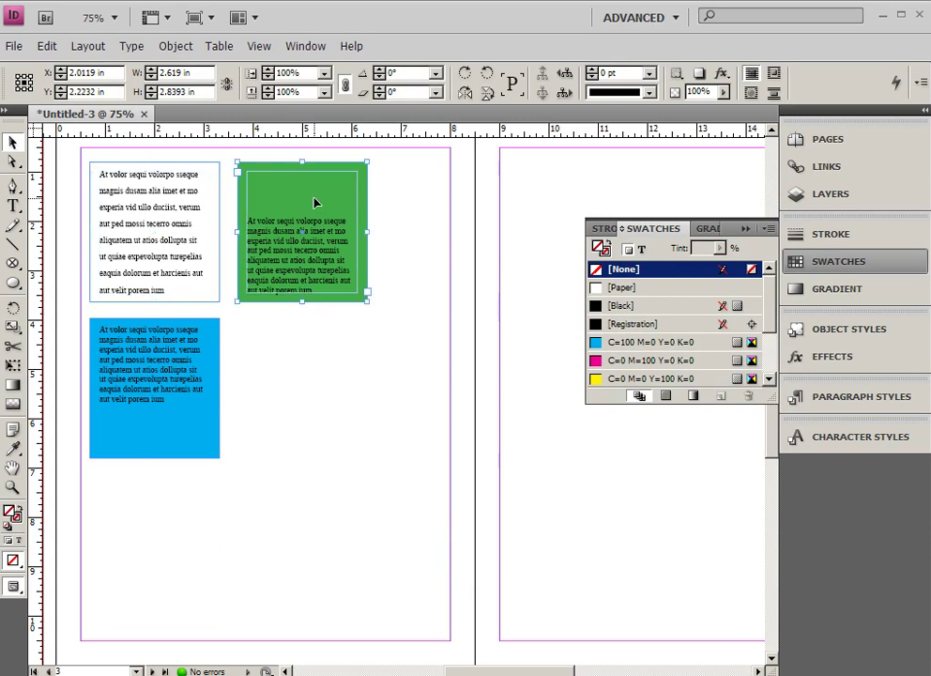
{"action": "left_click", "coordinate": [642, 249]}
{"action": "left_click", "coordinate": [617, 361]}
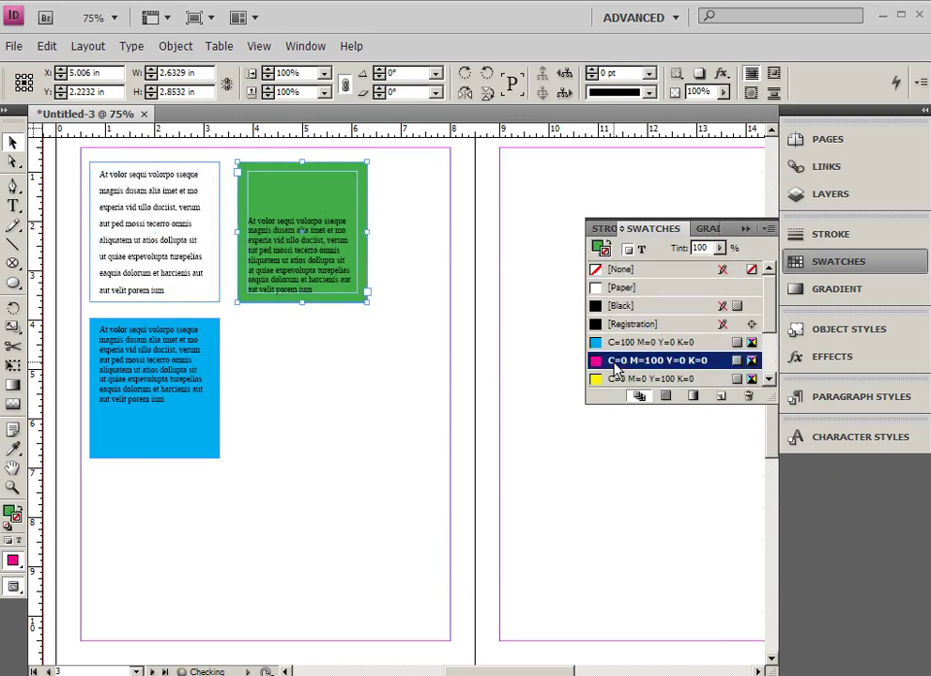
{"action": "left_click", "coordinate": [591, 70]}
{"action": "left_click", "coordinate": [591, 70]}
{"action": "left_click", "coordinate": [592, 69]}
{"action": "left_click", "coordinate": [592, 70]}
{"action": "left_click", "coordinate": [591, 69]}
{"action": "left_click", "coordinate": [592, 70]}
- Nudge the green frame back into line, then select the white text frame
{"action": "left_click_drag", "start_coordinate": [287, 249], "coordinate": [293, 255]}
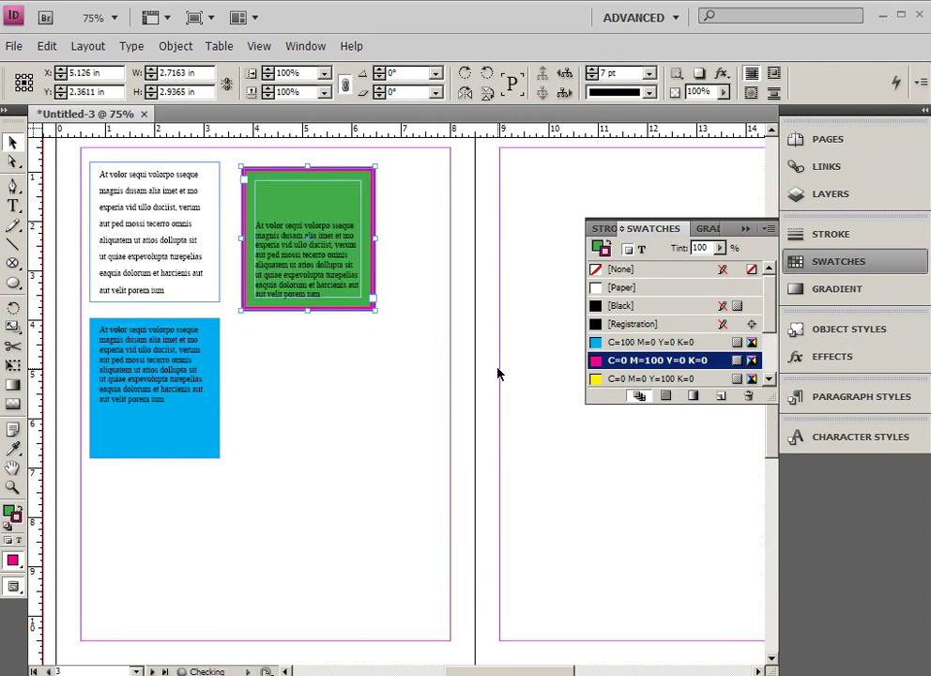
{"action": "left_click", "coordinate": [439, 327]}
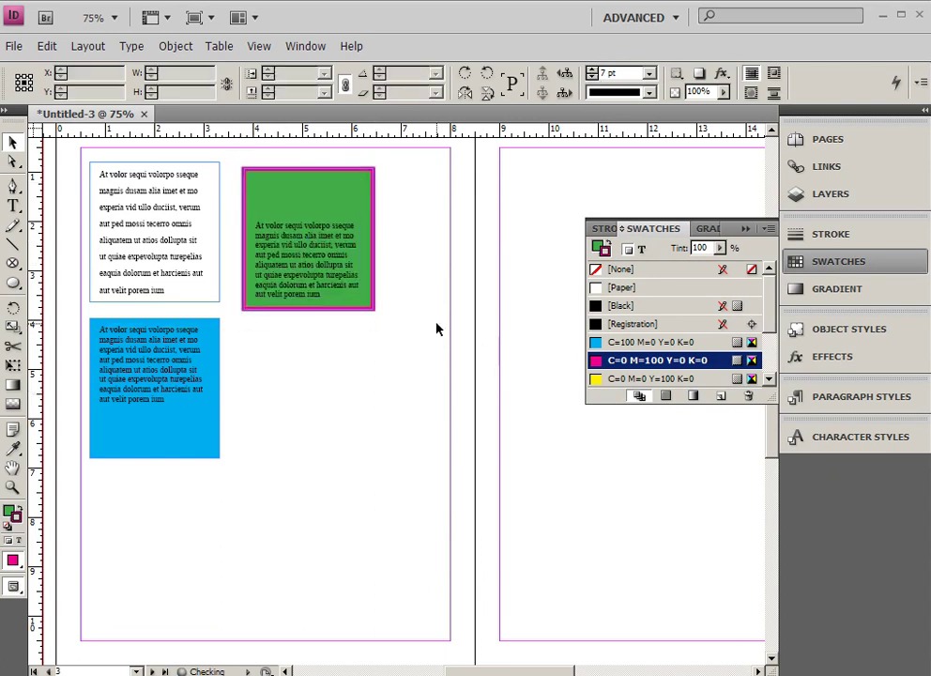
{"action": "left_click", "coordinate": [359, 292]}
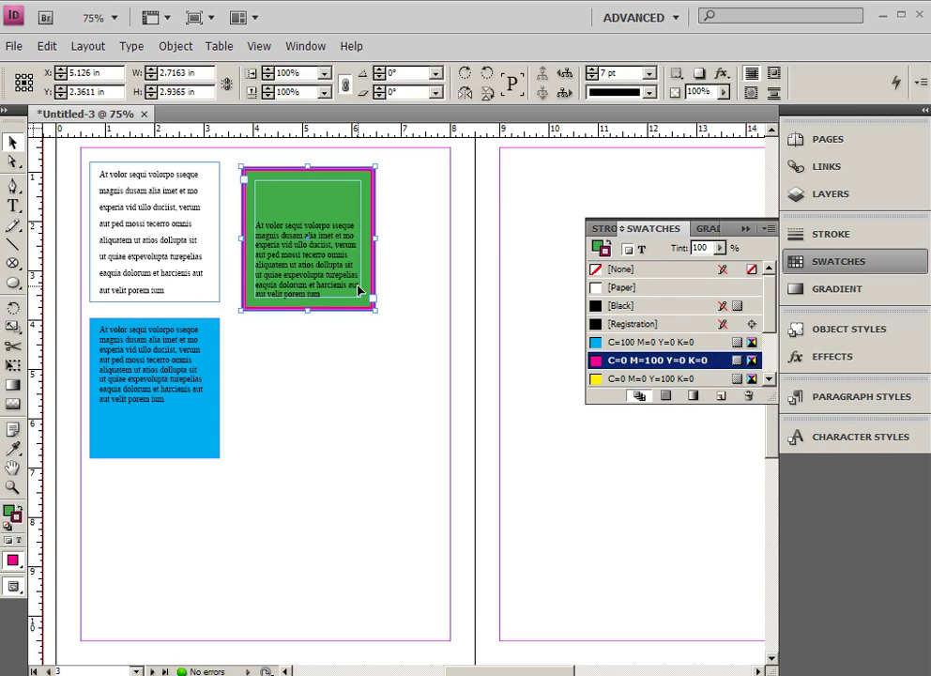
{"action": "left_click_drag", "start_coordinate": [359, 292], "coordinate": [354, 287]}
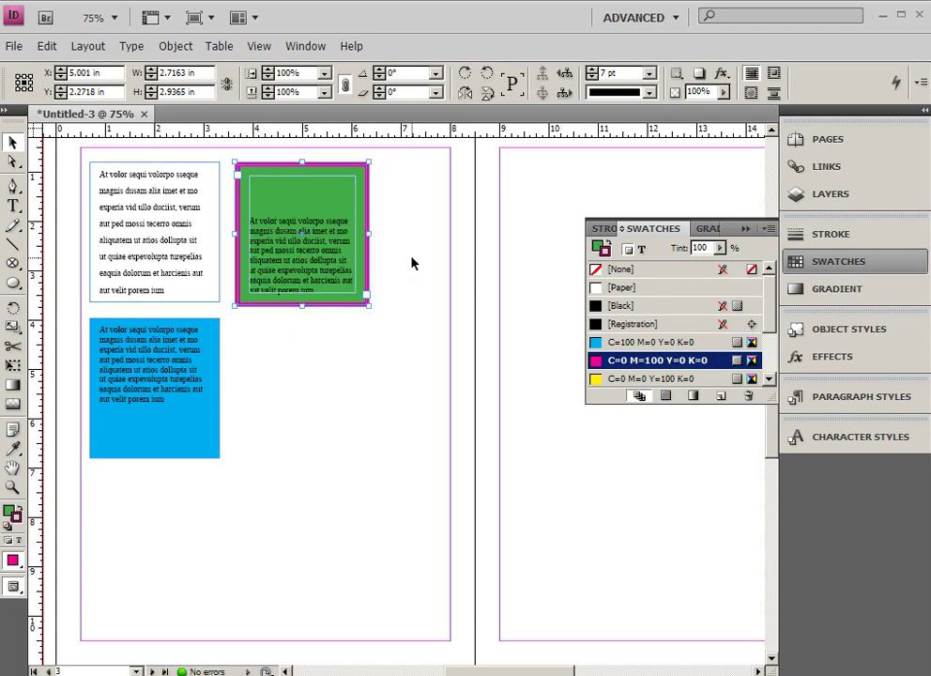
{"action": "left_click", "coordinate": [197, 387]}
{"action": "left_click", "coordinate": [303, 284]}
{"action": "left_click", "coordinate": [131, 275]}
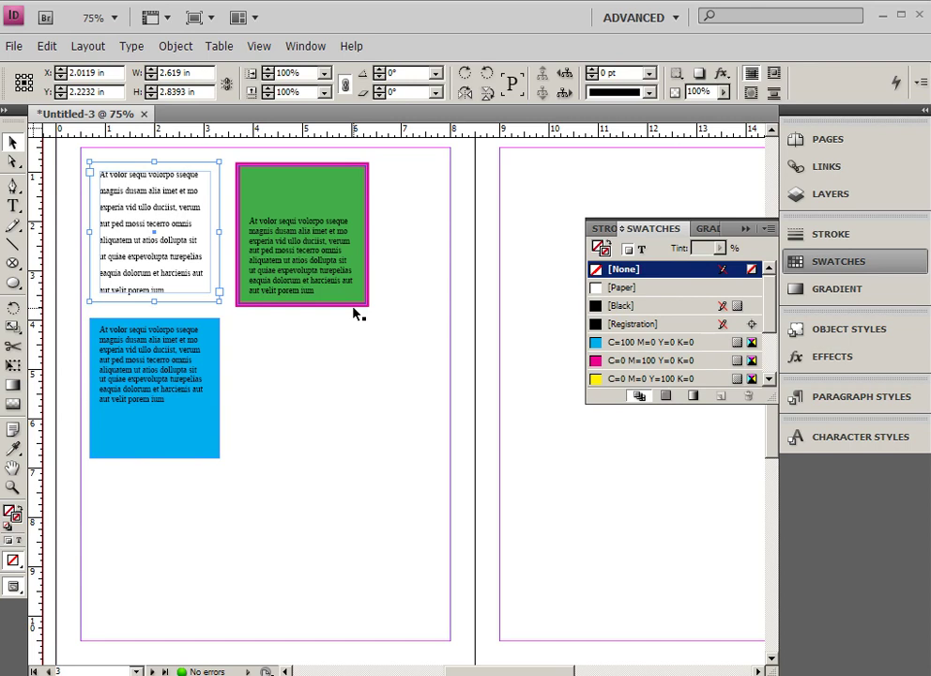
- Open the Object Styles panel and drag its bottom edge down to show more styles
{"action": "left_click", "coordinate": [849, 335]}
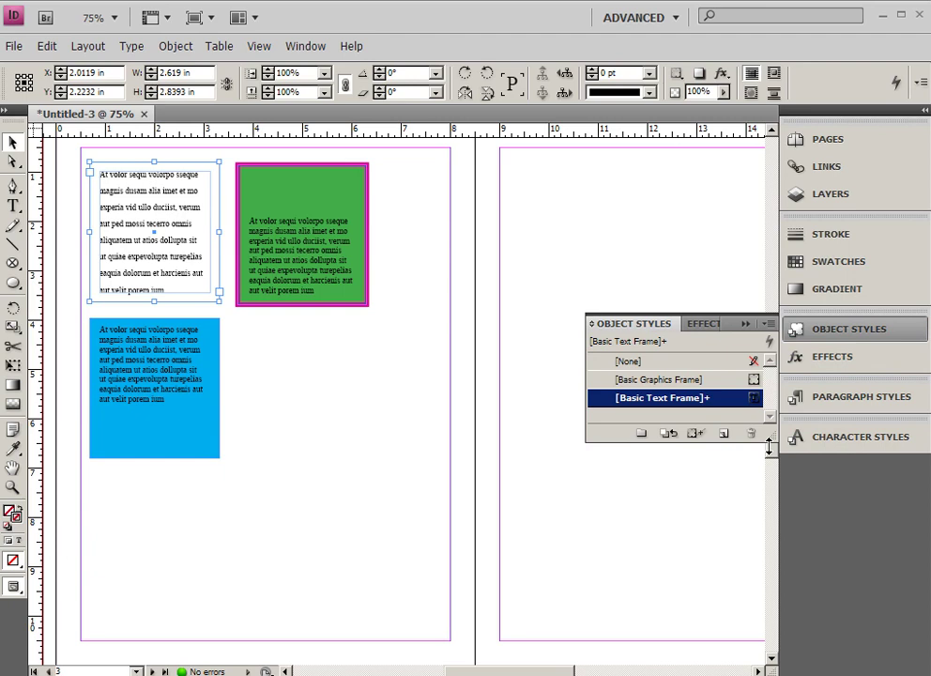
{"action": "left_click_drag", "start_coordinate": [763, 441], "coordinate": [763, 588]}
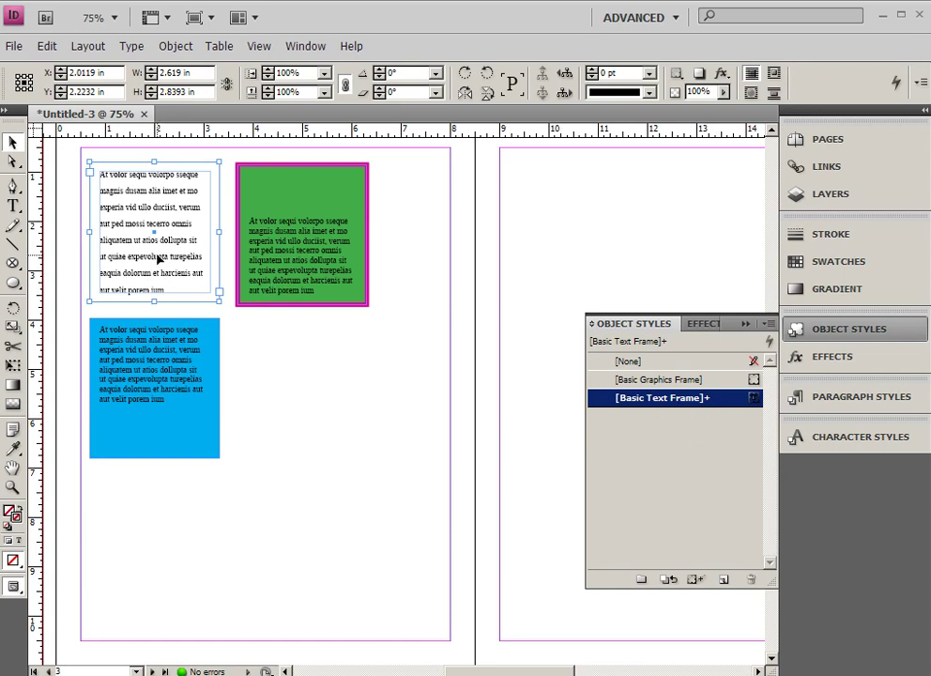
{"action": "mouse_move", "coordinate": [158, 259]}
{"action": "left_mouse_down"}
{"action": "mouse_move", "coordinate": [519, 409]}
{"action": "mouse_move", "coordinate": [622, 440]}
{"action": "mouse_move", "coordinate": [157, 350]}
{"action": "mouse_move", "coordinate": [175, 317]}
{"action": "mouse_move", "coordinate": [162, 256]}
{"action": "left_mouse_up"}
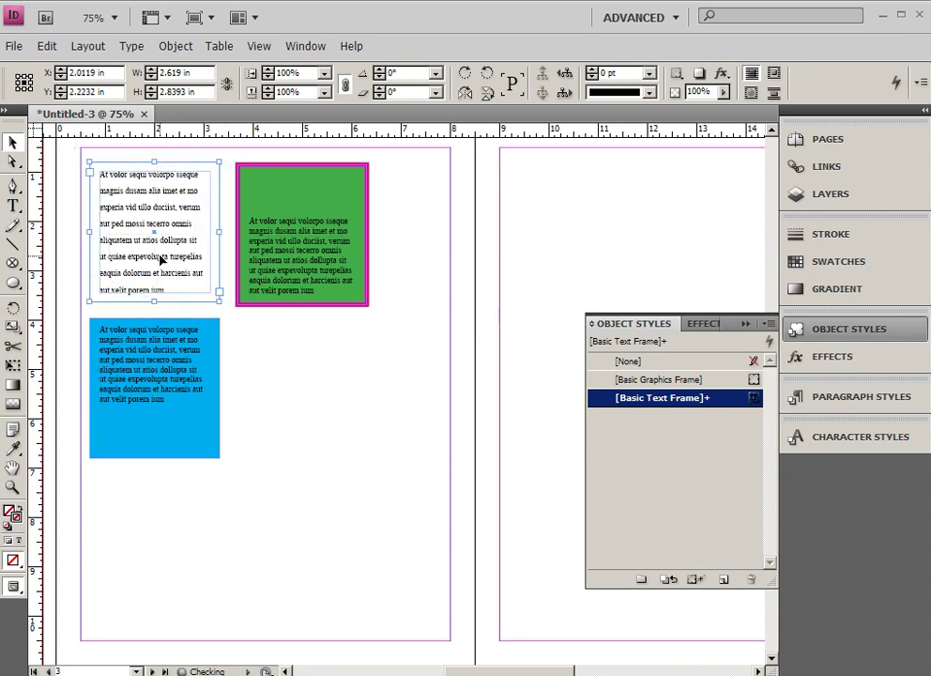
- Create an object style from the white frame named 'white frame - justified'
{"action": "left_click", "coordinate": [724, 581]}
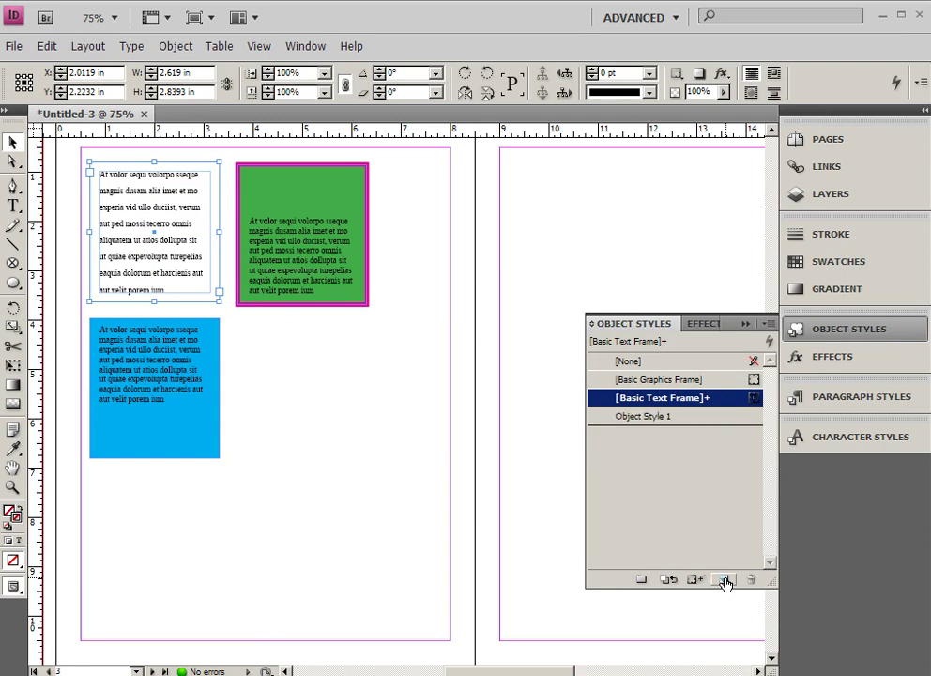
{"action": "left_click", "coordinate": [644, 420]}
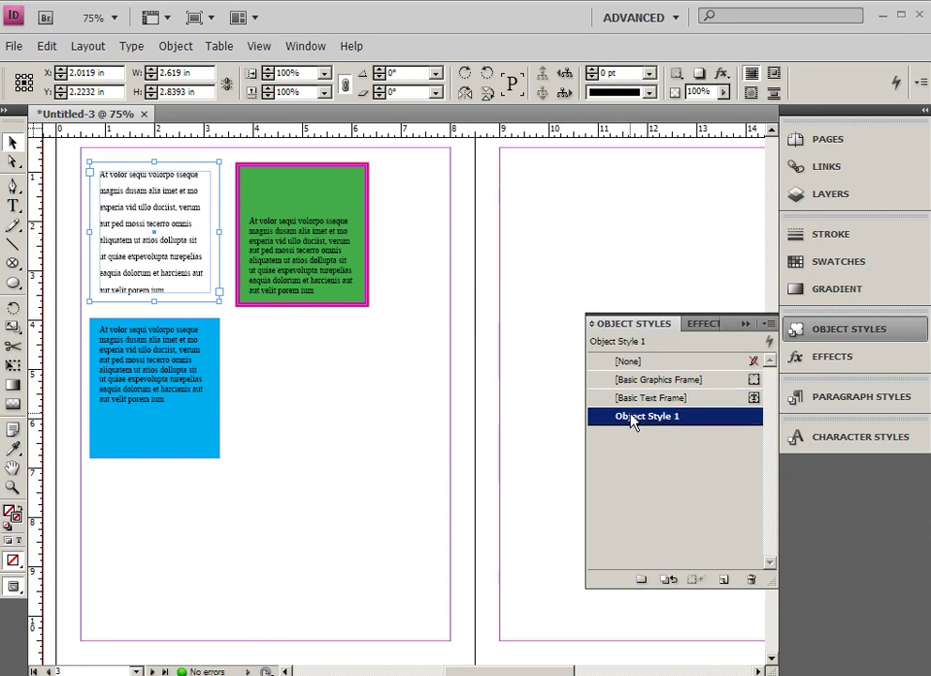
{"action": "left_click", "coordinate": [632, 420]}
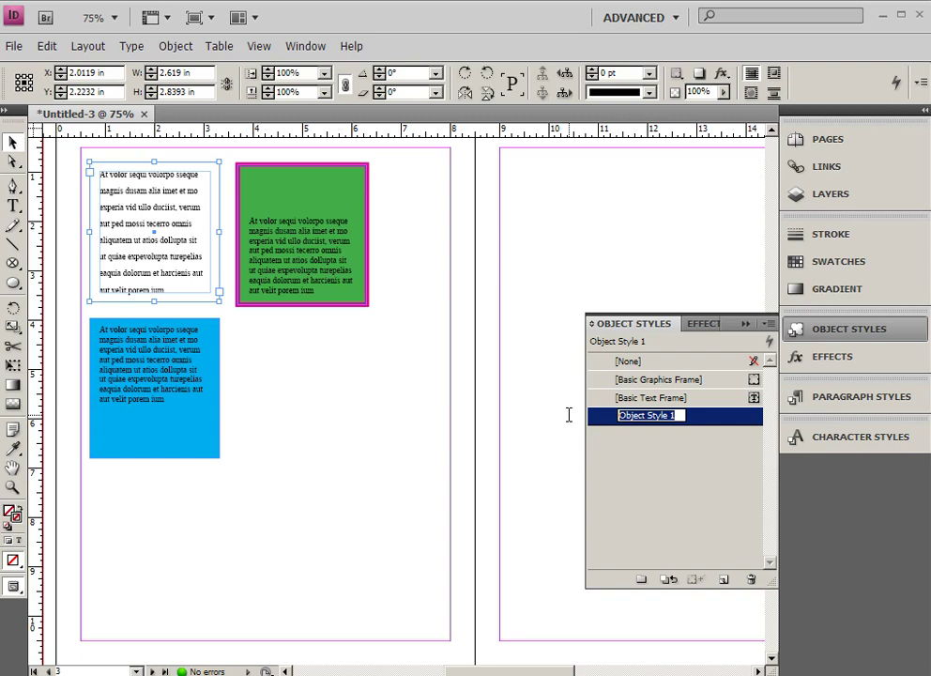
{"action": "type", "text": "white"}
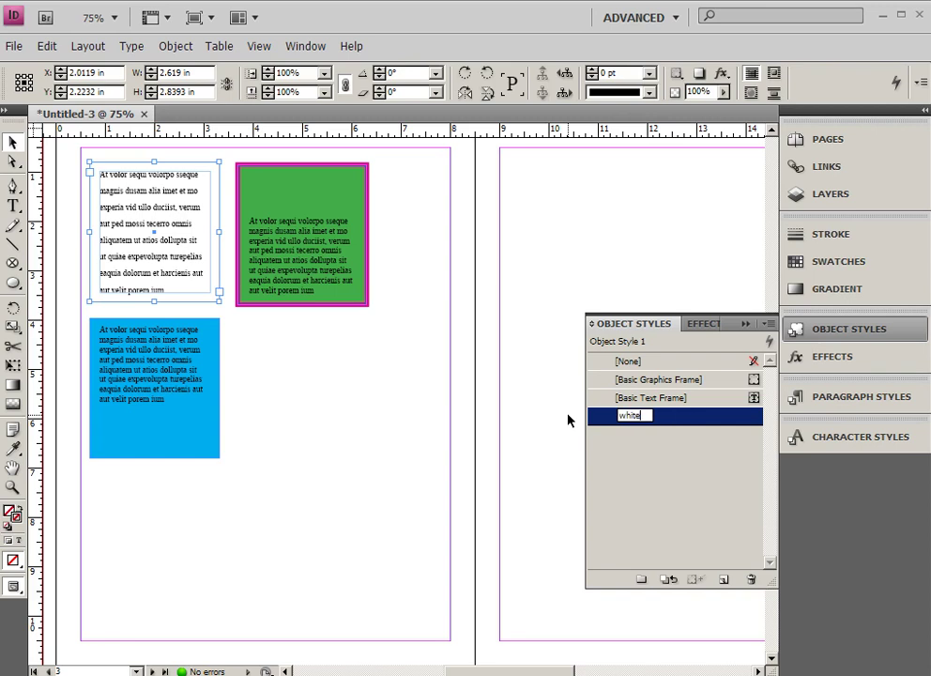
{"action": "type", "text": " frame - justified"}
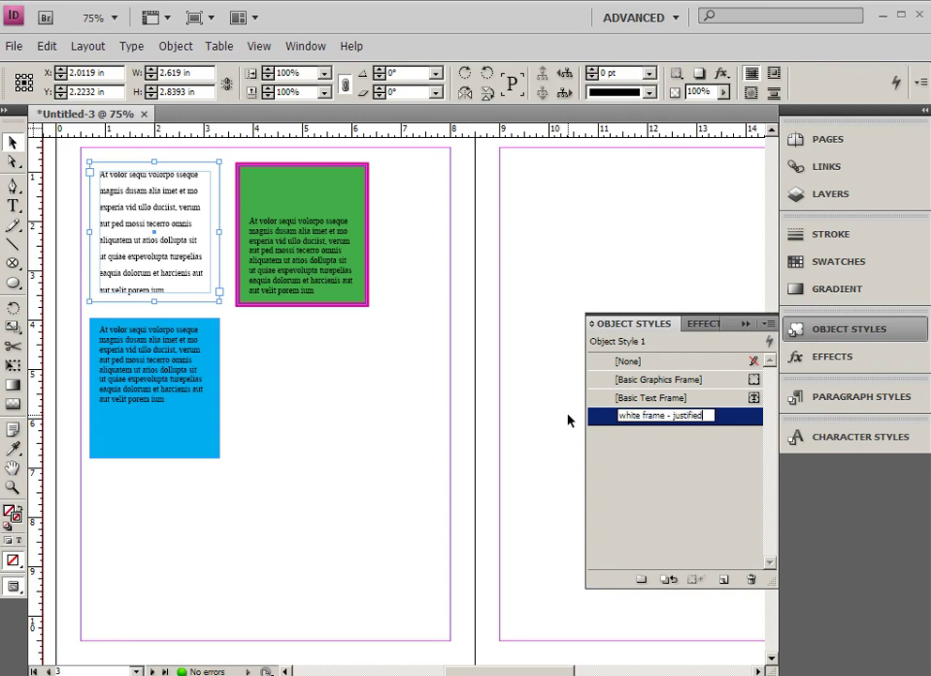
{"action": "key", "text": "Return"}
- Create an object style from the green frame named 'green with outline'
{"action": "left_click", "coordinate": [319, 234]}
{"action": "left_click", "coordinate": [724, 579]}
{"action": "left_click", "coordinate": [644, 416]}
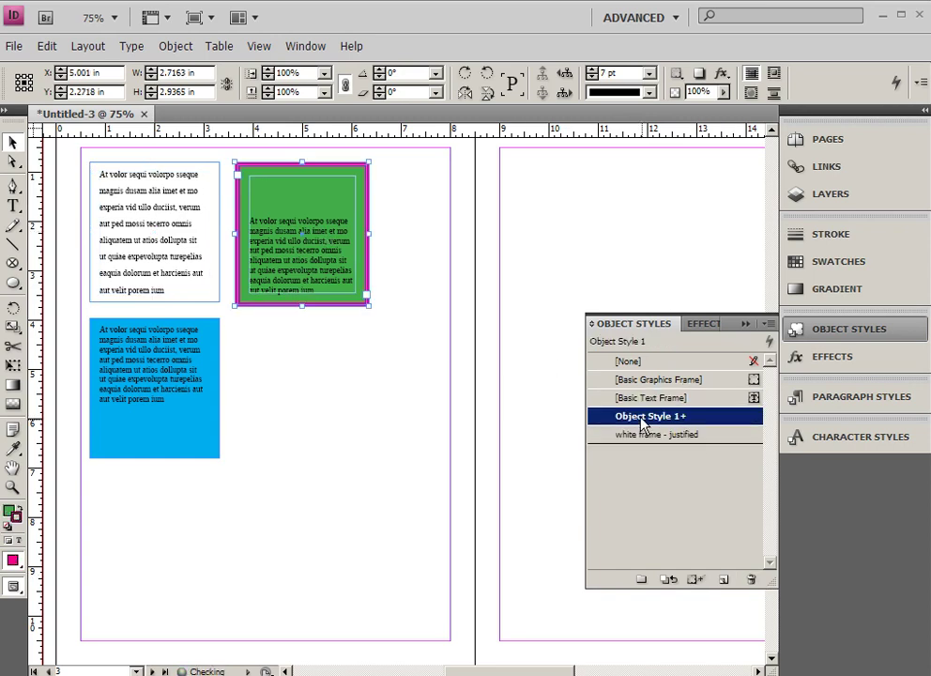
{"action": "double_click", "coordinate": [644, 422]}
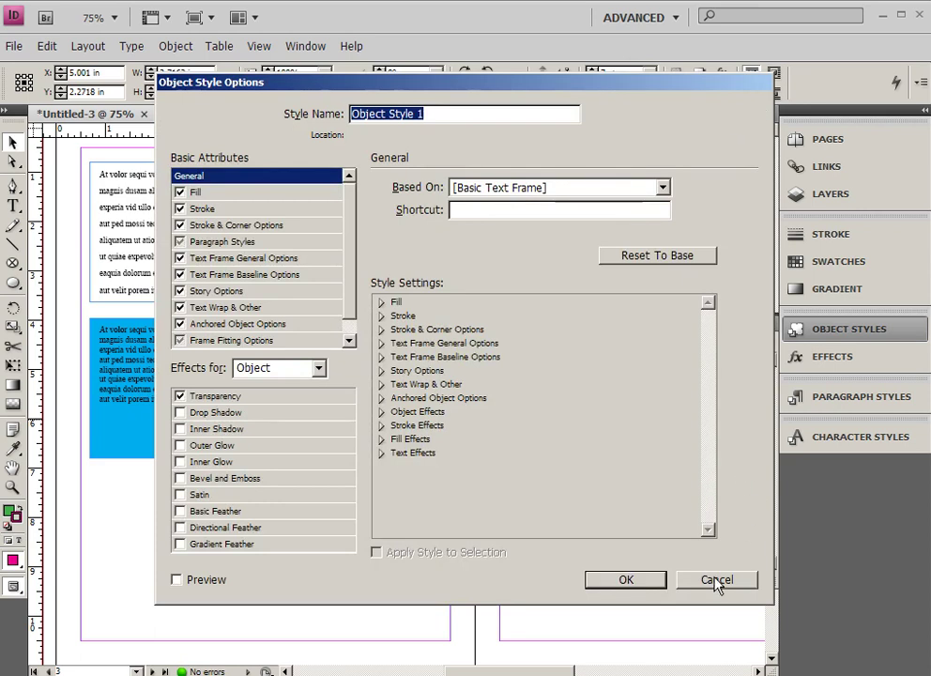
{"action": "left_click", "coordinate": [716, 579]}
{"action": "left_click", "coordinate": [644, 419]}
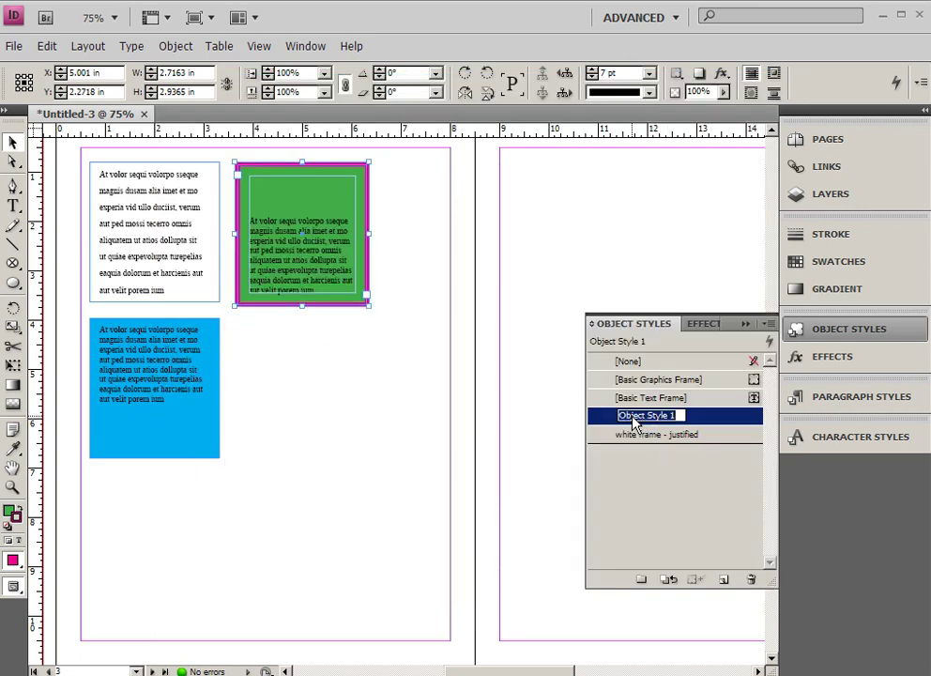
{"action": "type", "text": "green with"}
{"action": "type", "text": "outline"}
{"action": "key", "text": "Return"}
- Create an object style from the blue frame named 'blue'
{"action": "left_click", "coordinate": [196, 438]}
{"action": "left_click", "coordinate": [723, 581]}
{"action": "left_click", "coordinate": [648, 419]}
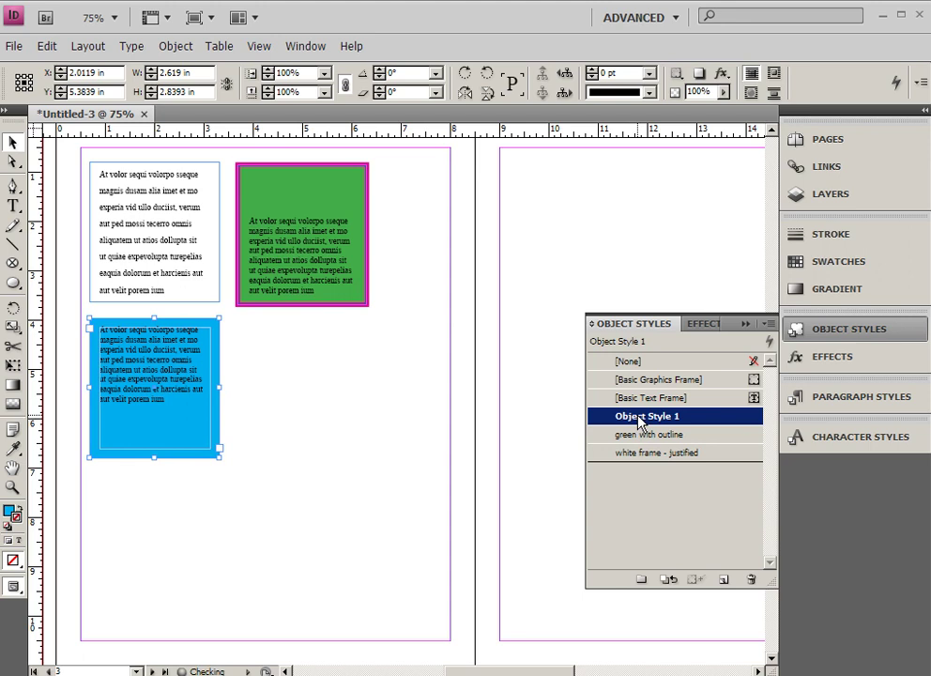
{"action": "left_click", "coordinate": [640, 416]}
{"action": "type", "text": "blue"}
{"action": "key", "text": "Return"}
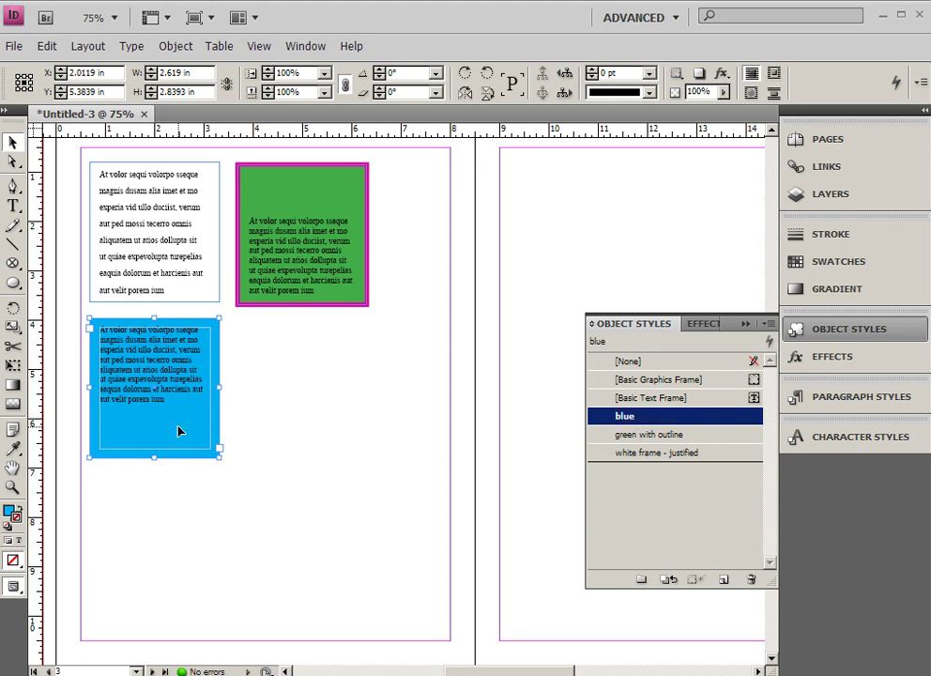
{"action": "left_click", "coordinate": [768, 325]}
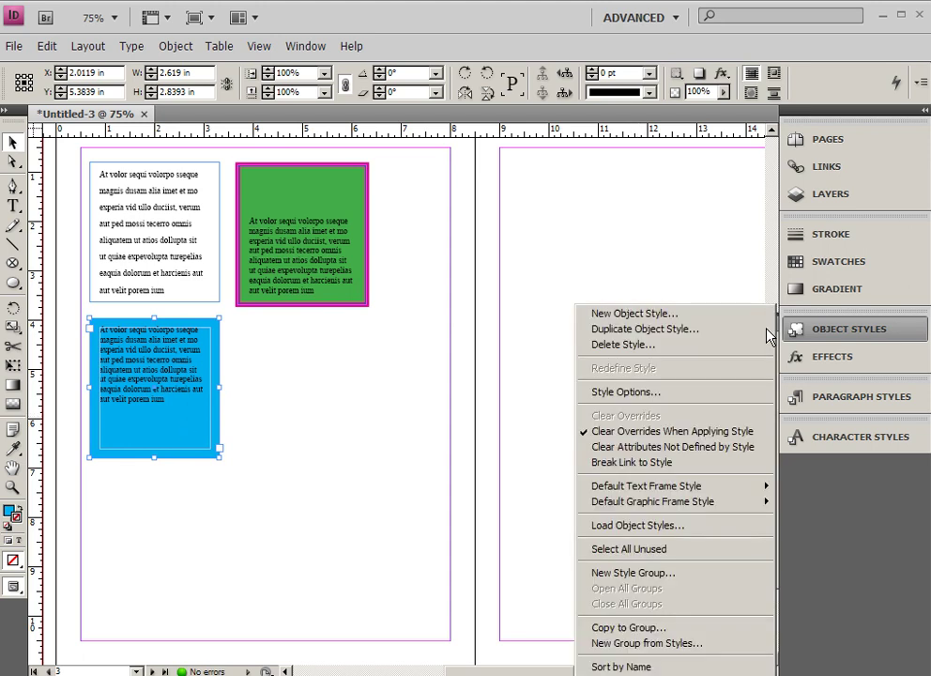
{"action": "left_click", "coordinate": [634, 314]}
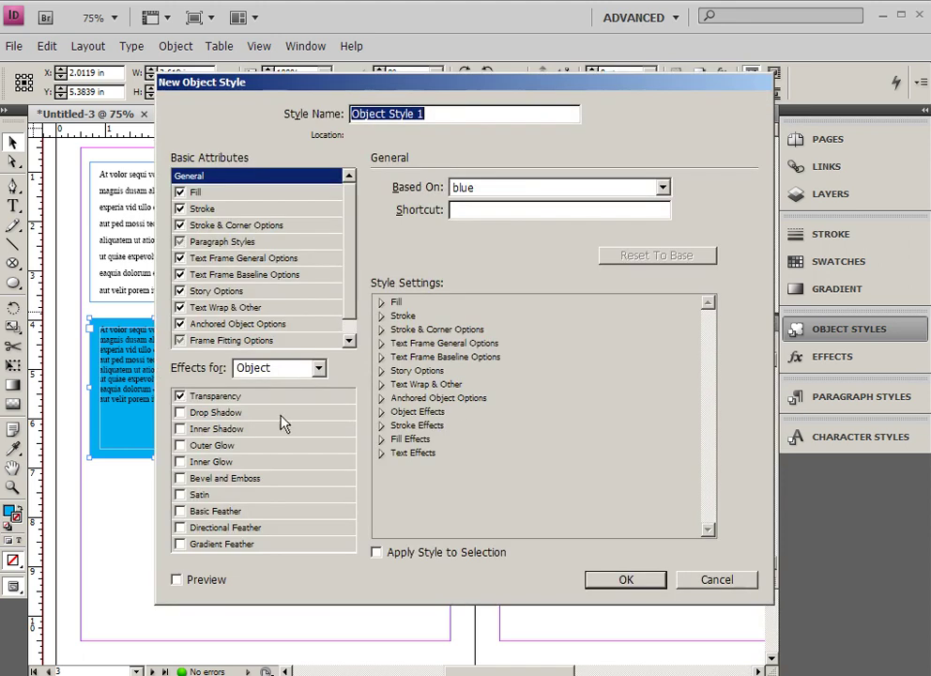
{"action": "left_click_drag", "start_coordinate": [427, 87], "coordinate": [452, 108]}
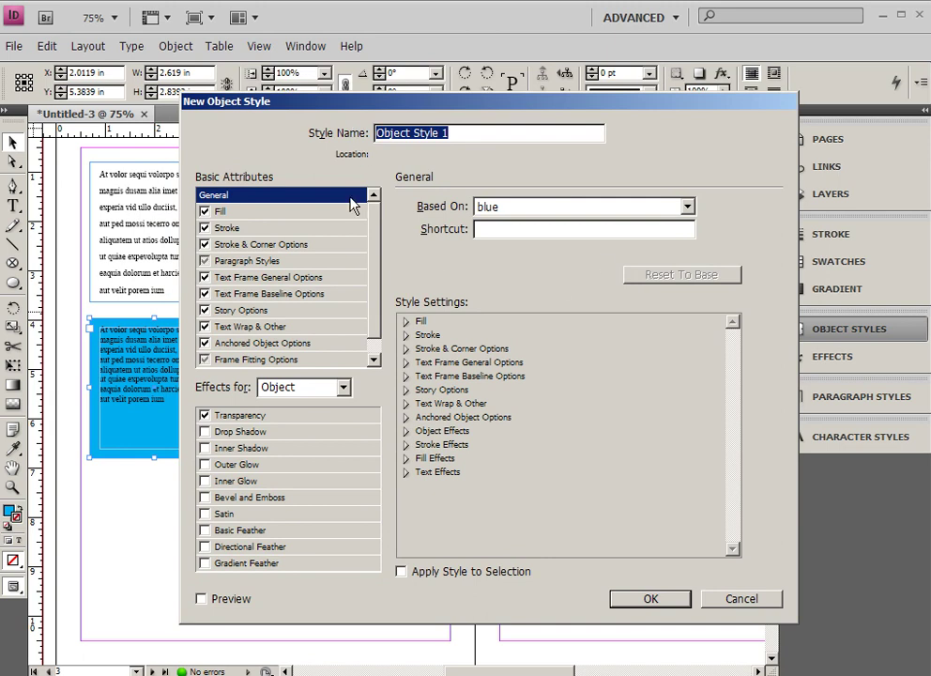
{"action": "left_click", "coordinate": [756, 601]}
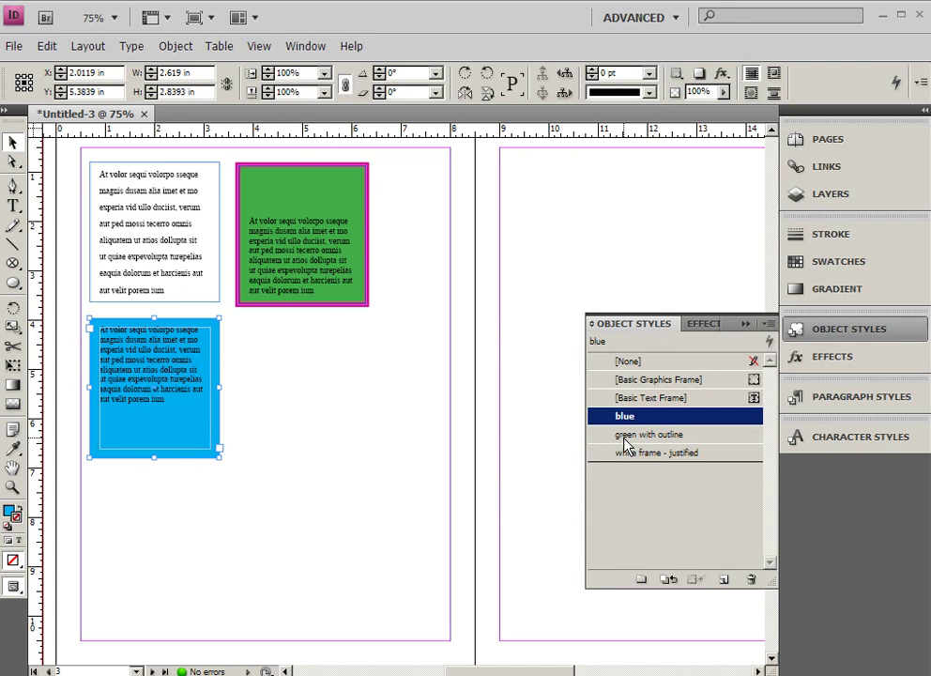
- Try the blue, green with outline and white frame - justified styles on the green frame, keeping green with outline
{"action": "left_click", "coordinate": [253, 375]}
{"action": "left_click", "coordinate": [188, 277]}
{"action": "left_click", "coordinate": [314, 279]}
{"action": "left_click", "coordinate": [631, 417]}
{"action": "left_click", "coordinate": [649, 437]}
{"action": "left_click", "coordinate": [651, 453]}
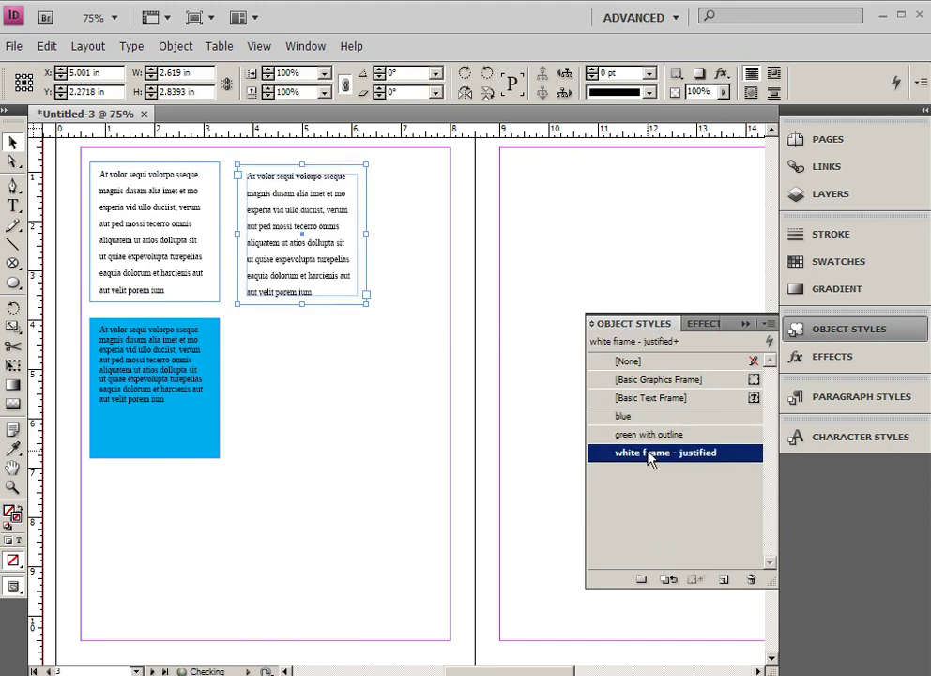
{"action": "left_click", "coordinate": [623, 416]}
{"action": "left_click", "coordinate": [648, 436]}
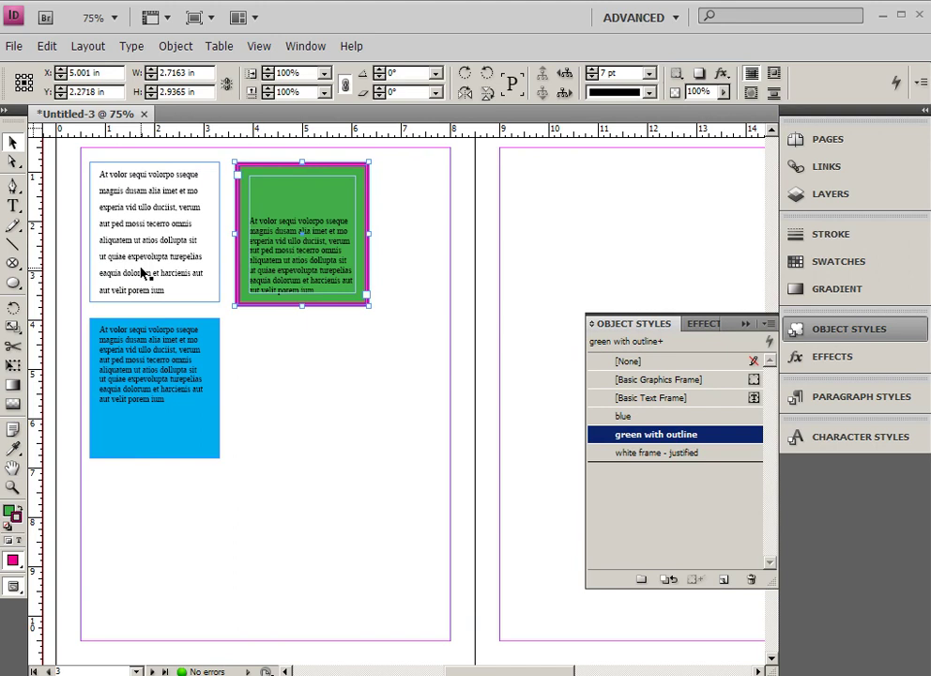
- Apply blue to the top-left frame and green with outline to the bottom-left frame
{"action": "left_click", "coordinate": [141, 272]}
{"action": "left_click", "coordinate": [624, 416]}
{"action": "left_click", "coordinate": [324, 358]}
{"action": "left_click", "coordinate": [183, 375]}
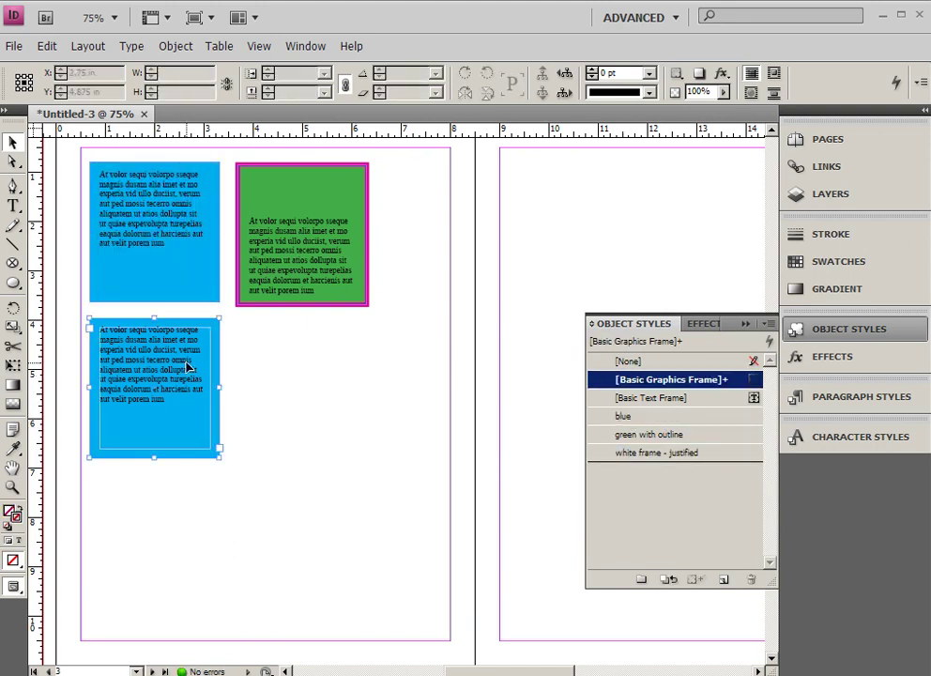
{"action": "left_click", "coordinate": [646, 436]}
{"action": "left_click", "coordinate": [312, 437]}
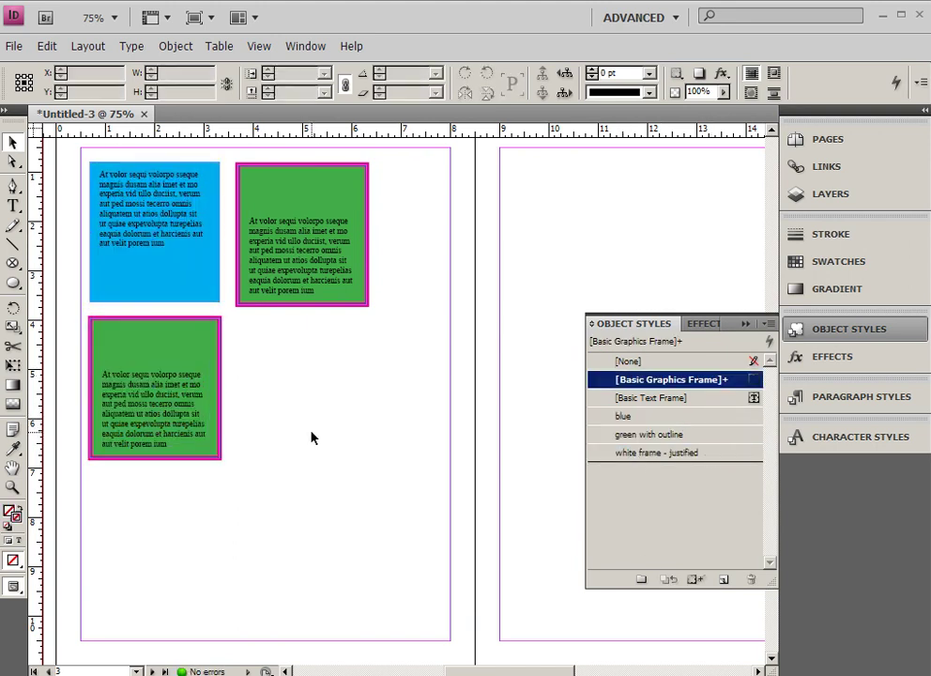
{"action": "left_click", "coordinate": [319, 304]}
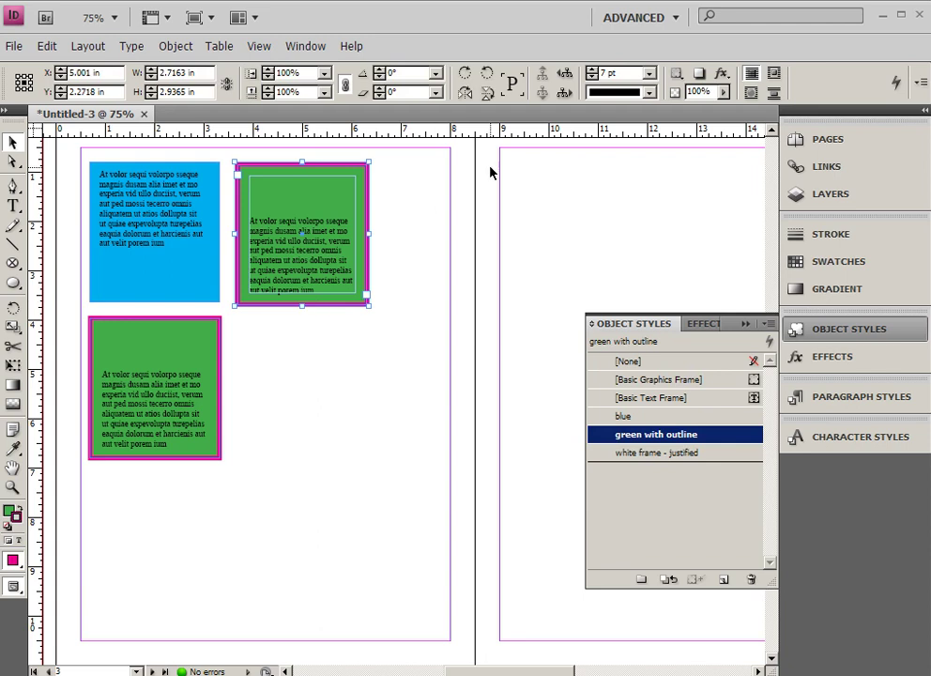
- Set the top-right frame's stroke to 12 pt C=15 M=100 Y=100 K=0 red and fill it cyan
{"action": "left_click", "coordinate": [592, 73]}
{"action": "left_click", "coordinate": [592, 73]}
{"action": "left_click", "coordinate": [592, 72]}
{"action": "left_click", "coordinate": [592, 72]}
{"action": "left_click", "coordinate": [593, 72]}
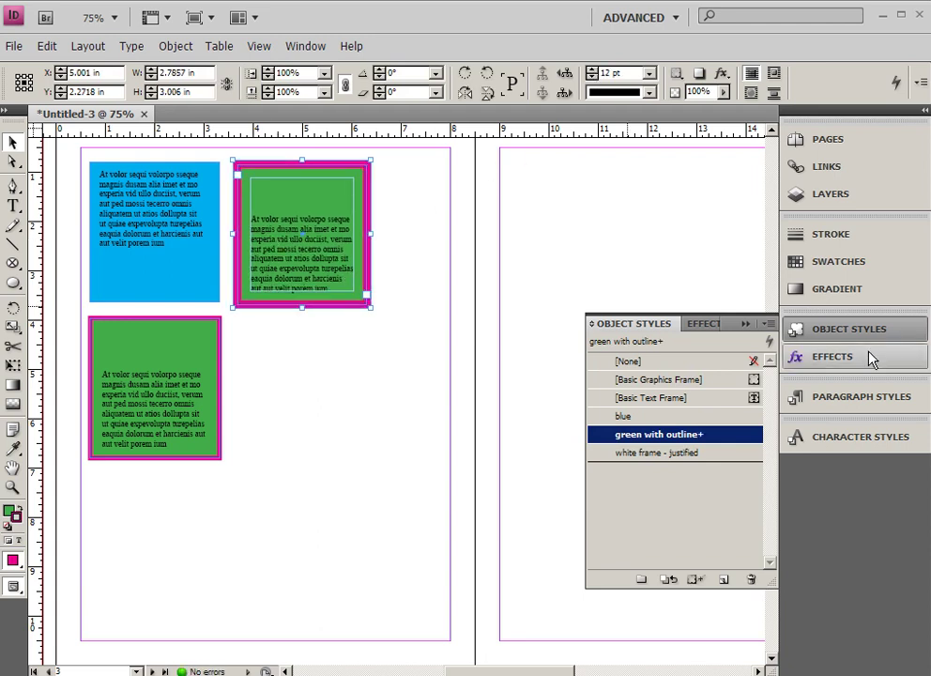
{"action": "left_click", "coordinate": [831, 270]}
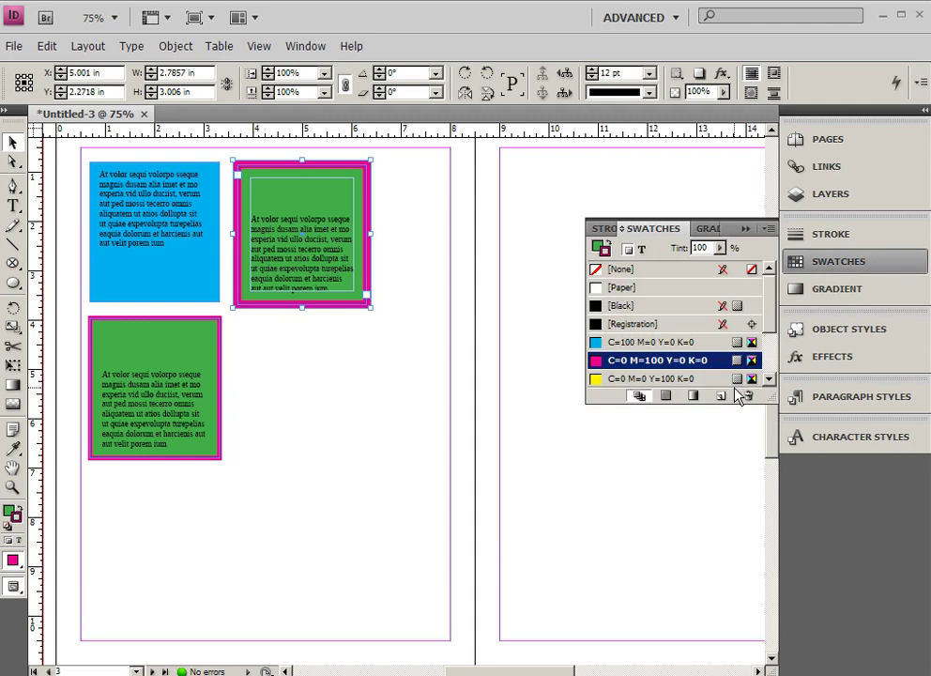
{"action": "left_click_drag", "start_coordinate": [765, 405], "coordinate": [762, 515]}
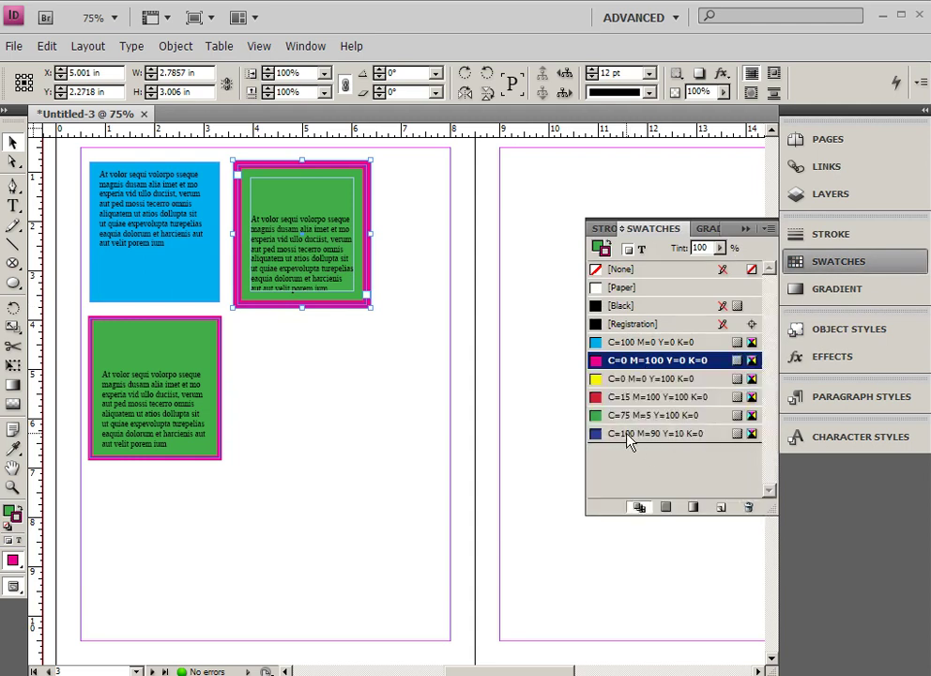
{"action": "left_click", "coordinate": [619, 398]}
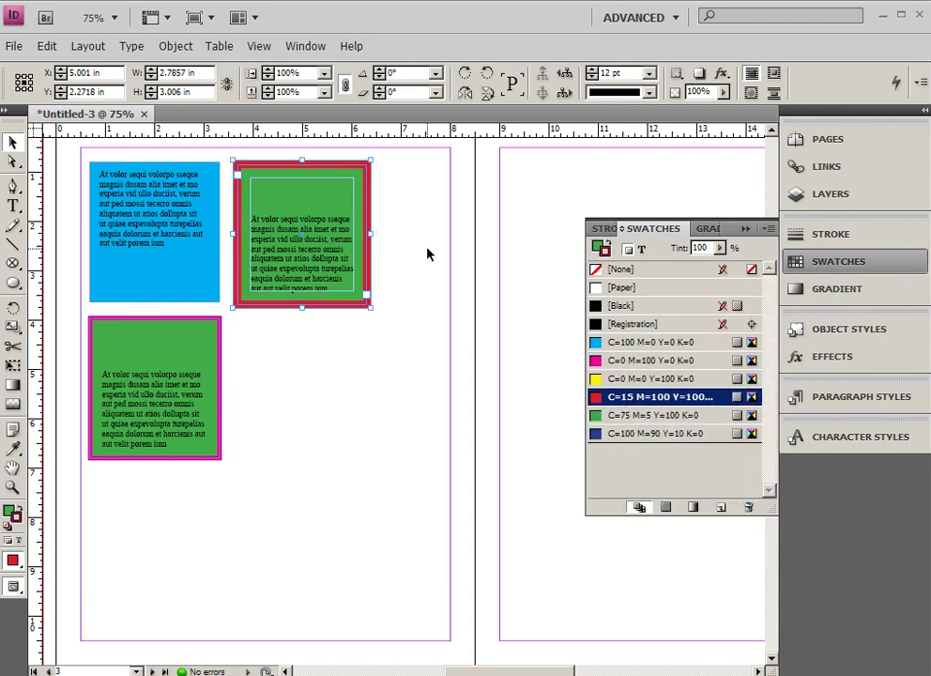
{"action": "left_click", "coordinate": [598, 246]}
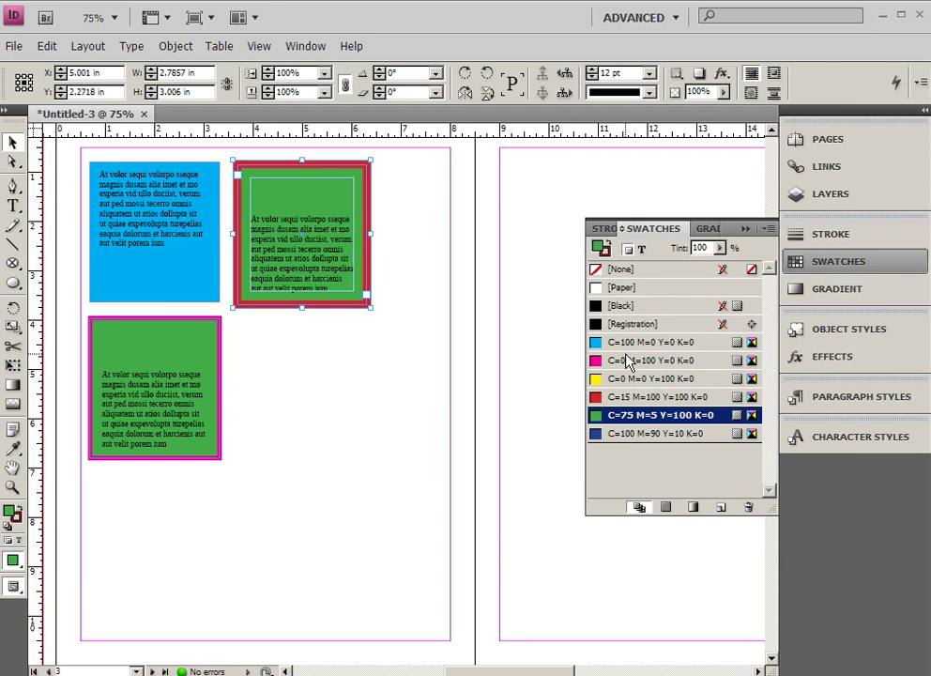
{"action": "left_click", "coordinate": [628, 343]}
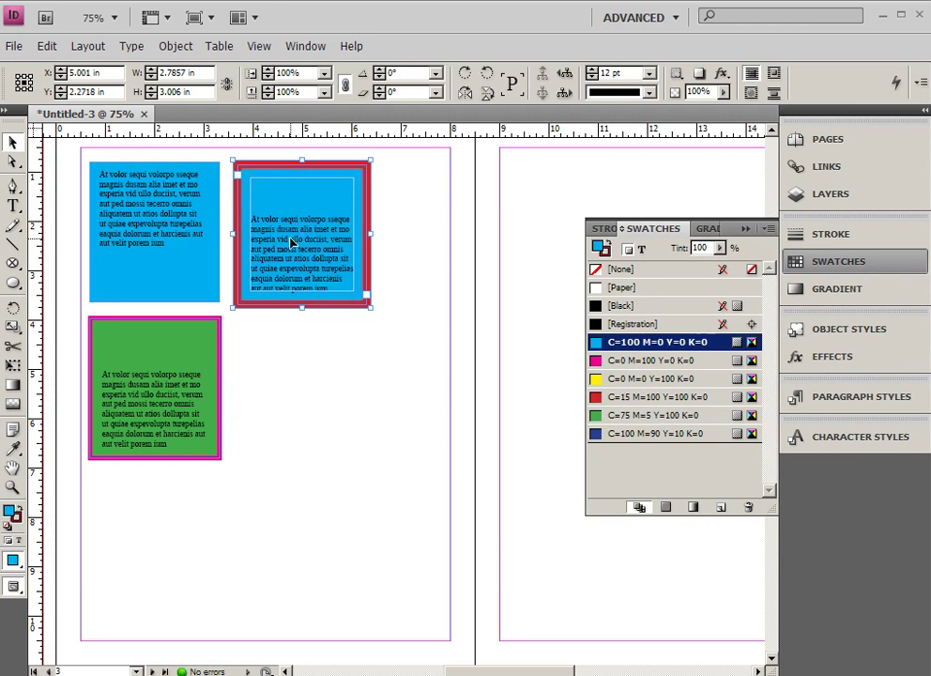
{"action": "left_click", "coordinate": [822, 328]}
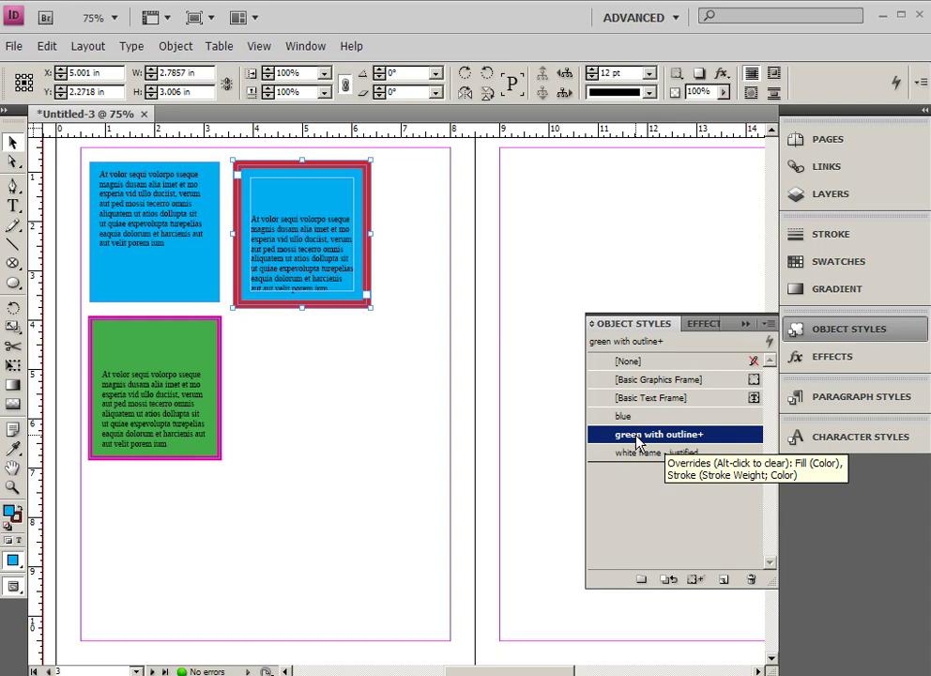
- Redefine green with outline from the frame's cyan fill and red stroke, then check the frames
{"action": "right_click", "coordinate": [637, 442]}
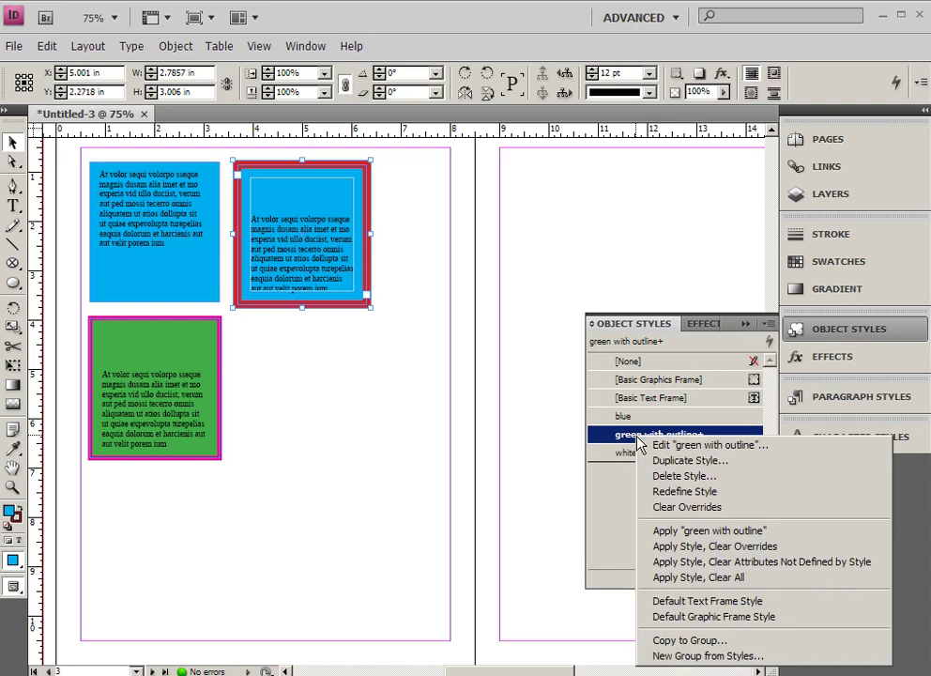
{"action": "left_click", "coordinate": [680, 495]}
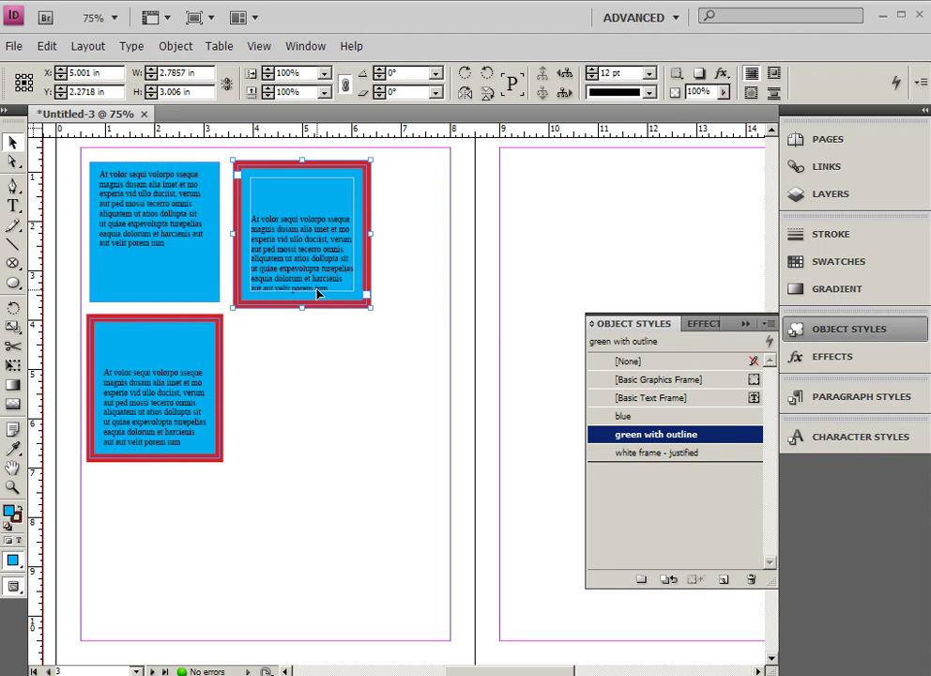
{"action": "left_click", "coordinate": [321, 369]}
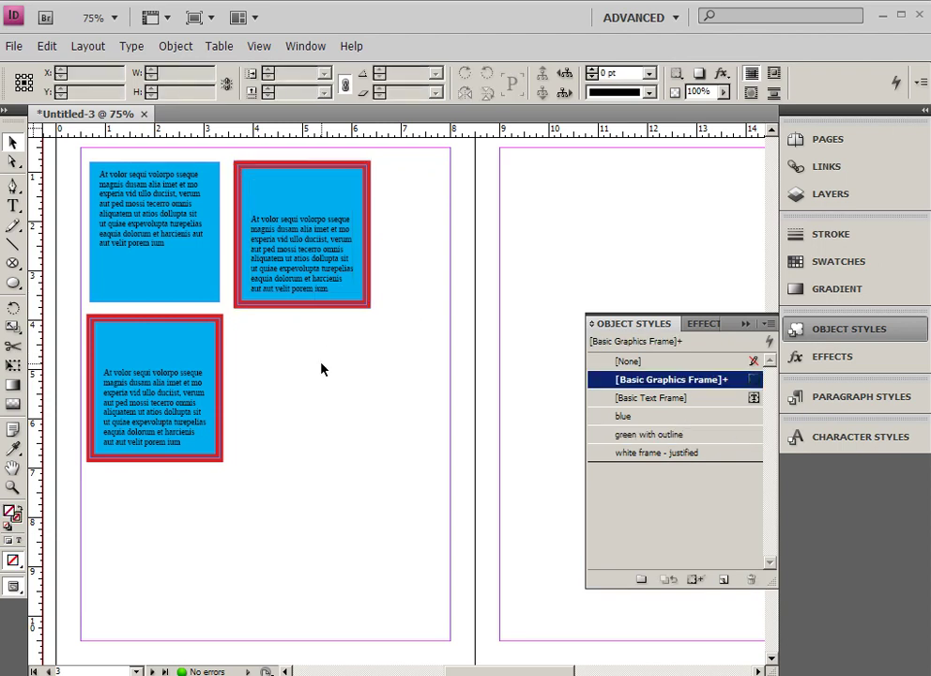
{"action": "left_click", "coordinate": [321, 293]}
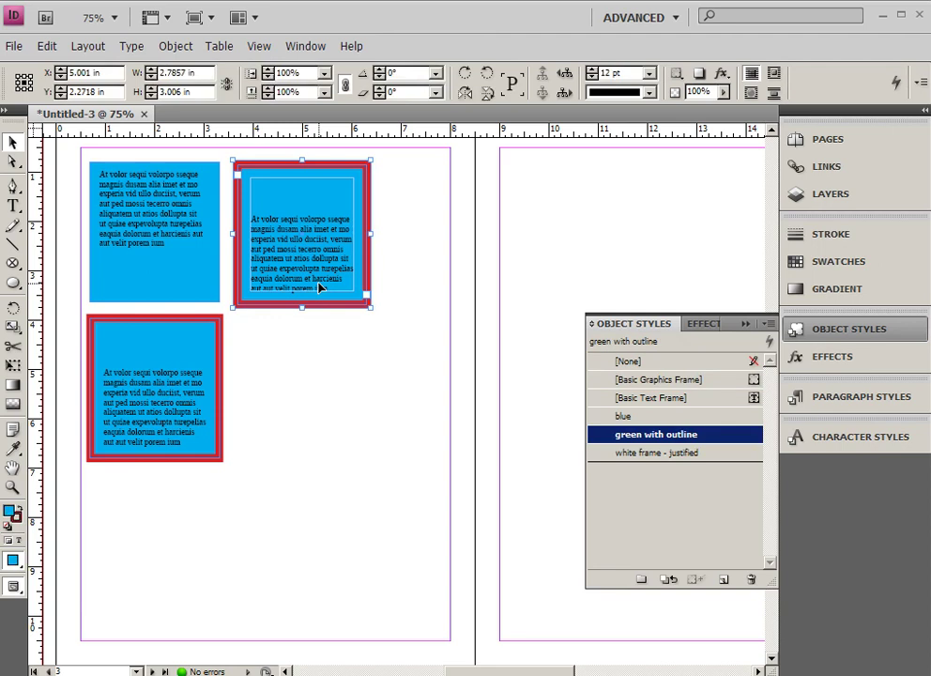
{"action": "left_click", "coordinate": [321, 359]}
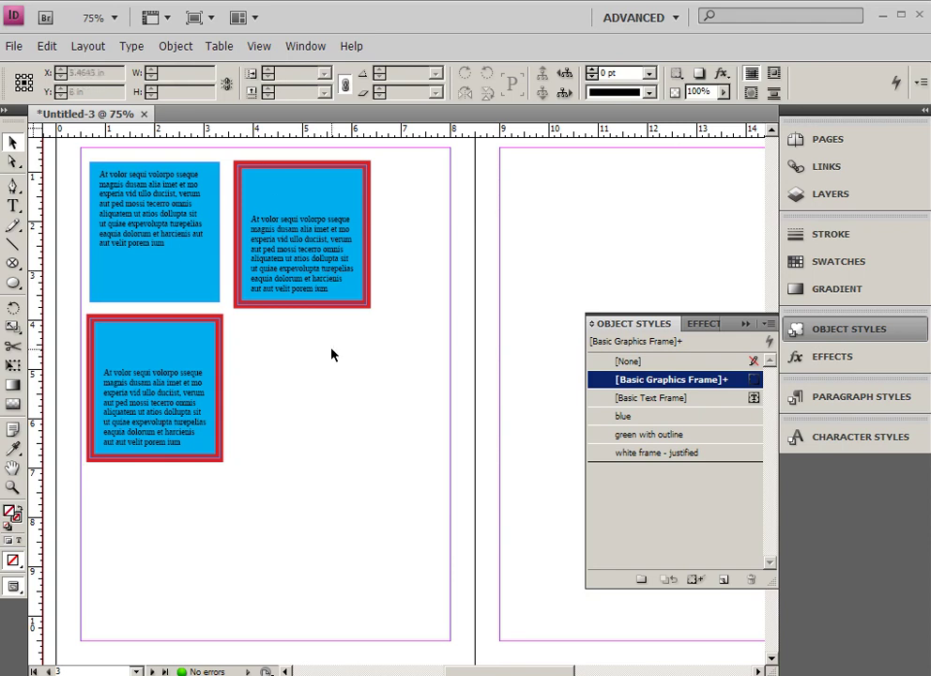
{"action": "left_click", "coordinate": [659, 436]}
{"action": "left_click", "coordinate": [632, 441]}
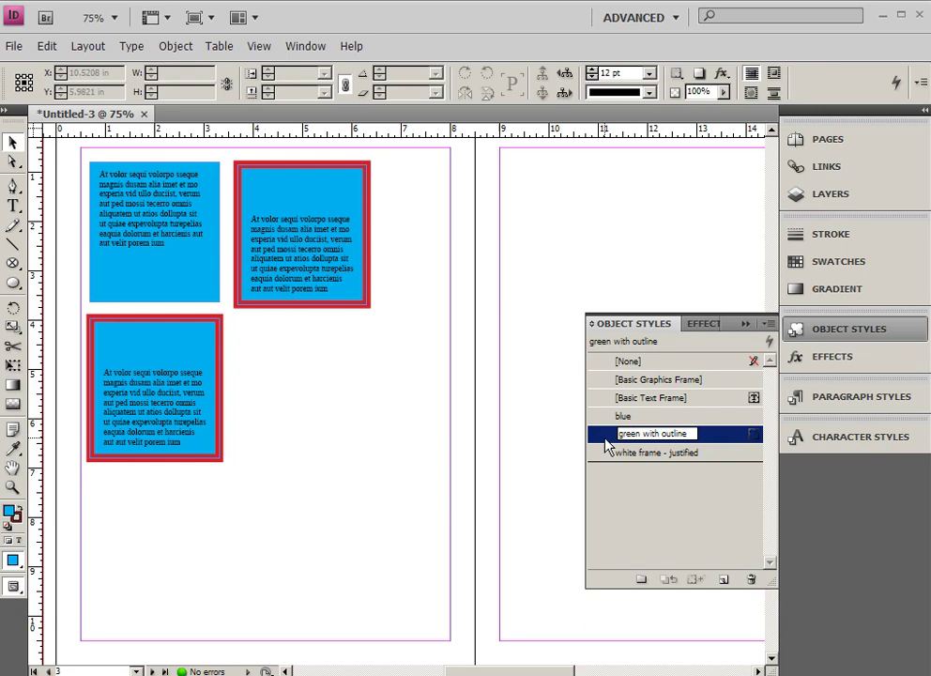
{"action": "left_click", "coordinate": [602, 441]}
- In the style's options, replace 'green' with 'callout' so the name reads 'callout with outline'
{"action": "double_click", "coordinate": [657, 443]}
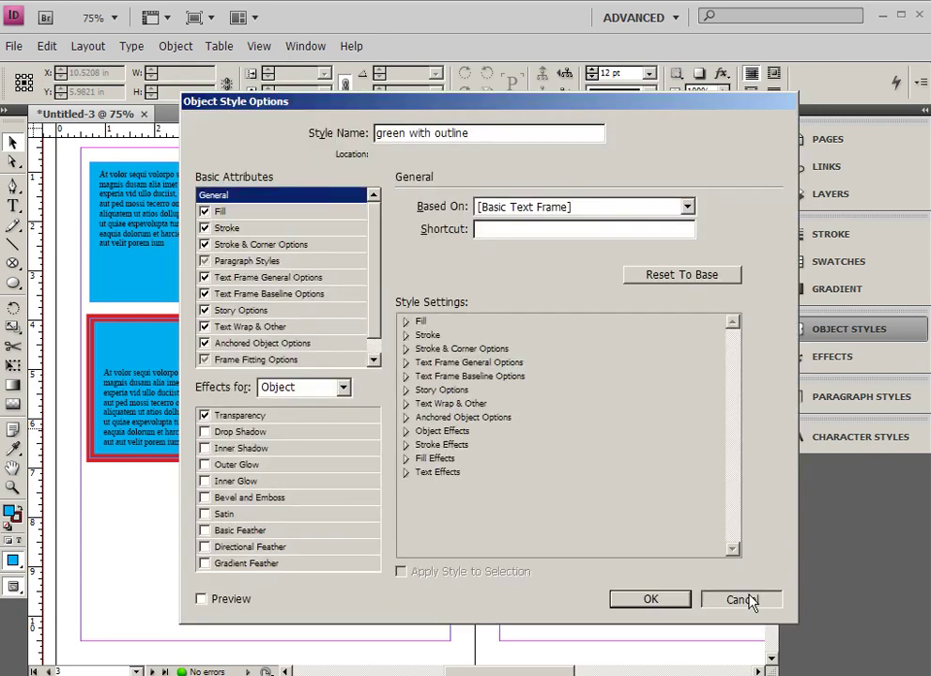
{"action": "left_click", "coordinate": [746, 600]}
{"action": "double_click", "coordinate": [644, 443]}
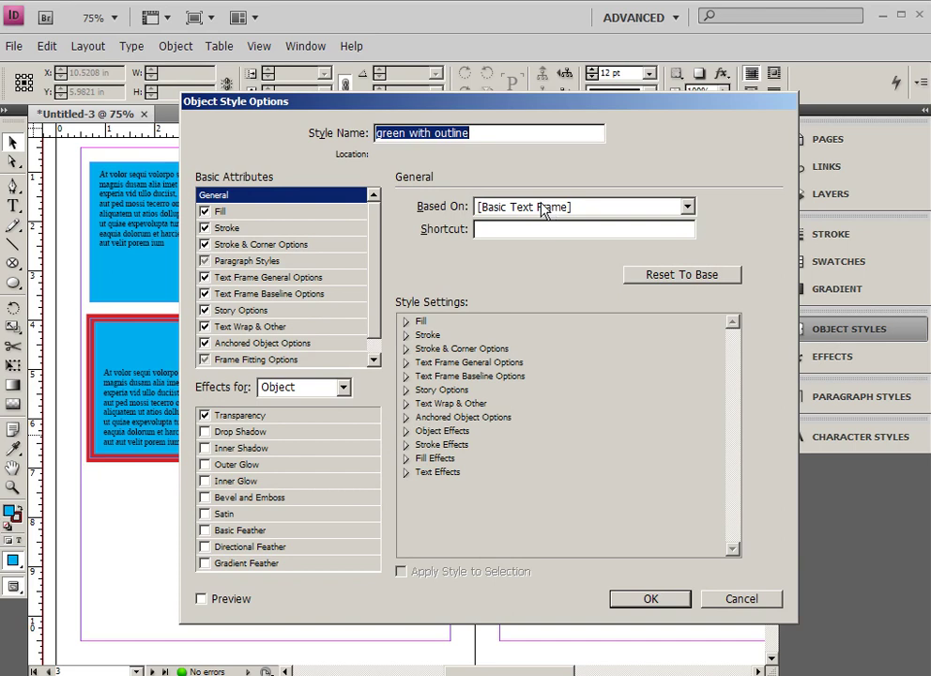
{"action": "left_click", "coordinate": [454, 133]}
{"action": "left_click_drag", "start_coordinate": [488, 137], "coordinate": [375, 136]}
{"action": "left_click", "coordinate": [402, 136]}
{"action": "double_click", "coordinate": [402, 136]}
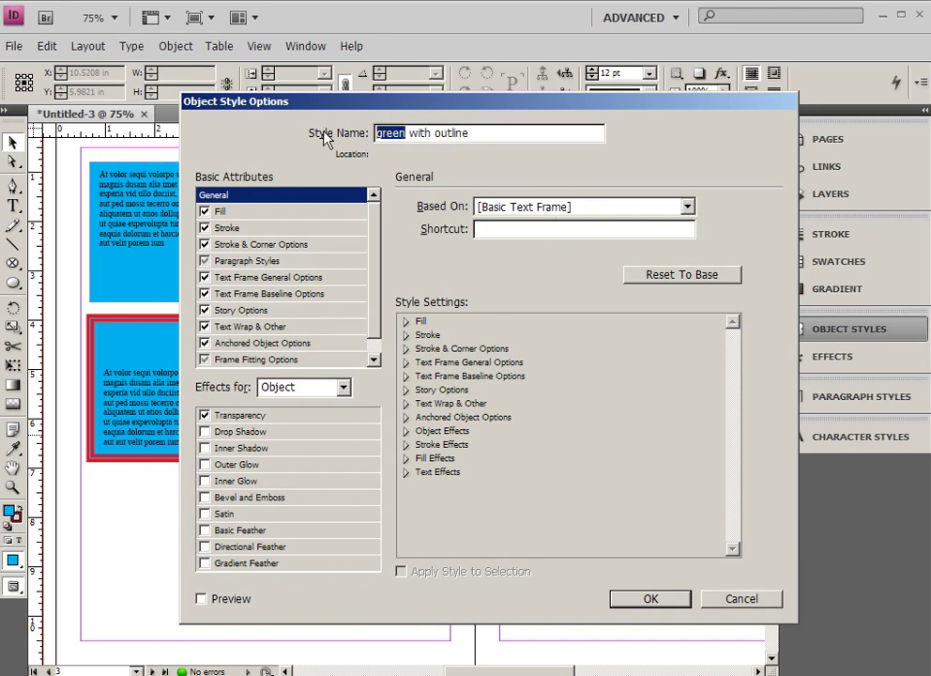
{"action": "type", "text": "callout"}
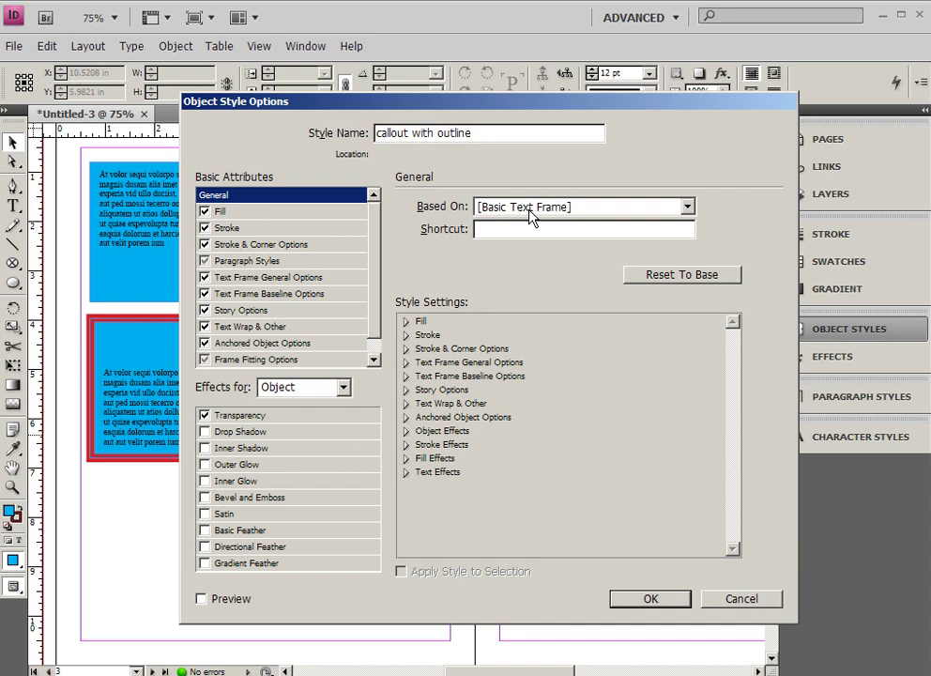
- Turn on Drop Shadow in the callout with outline style options
{"action": "left_click_drag", "start_coordinate": [516, 104], "coordinate": [716, 45]}
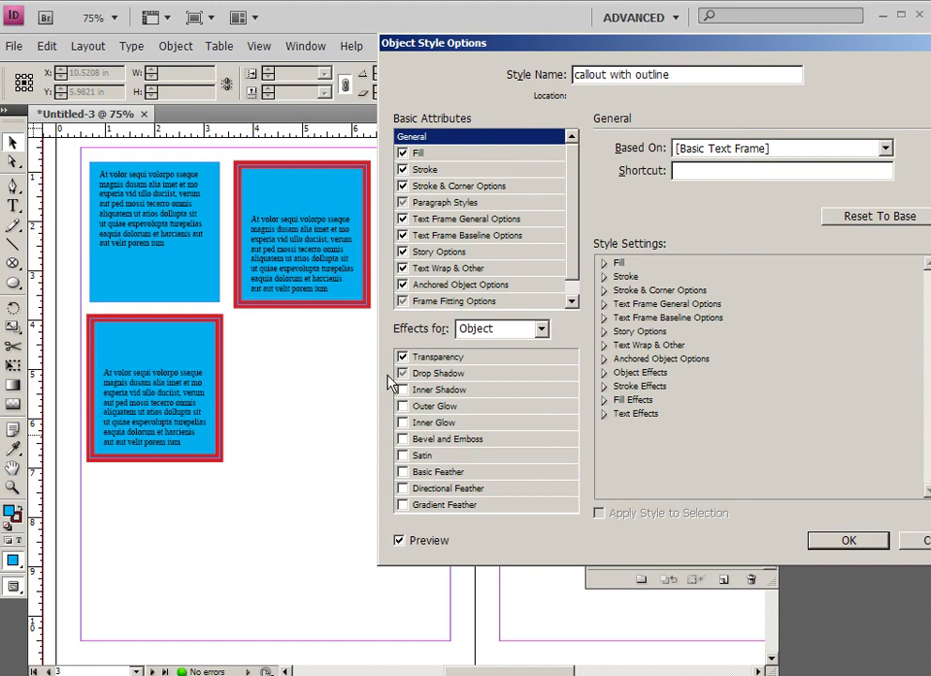
{"action": "left_click", "coordinate": [440, 376]}
{"action": "left_click", "coordinate": [440, 379]}
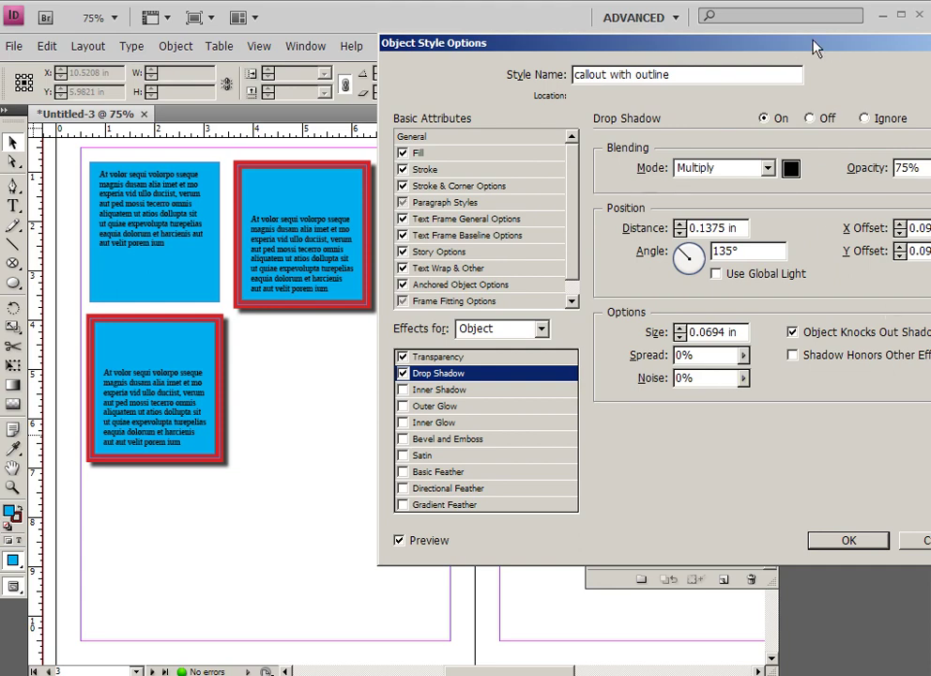
{"action": "left_click_drag", "start_coordinate": [818, 49], "coordinate": [721, 60]}
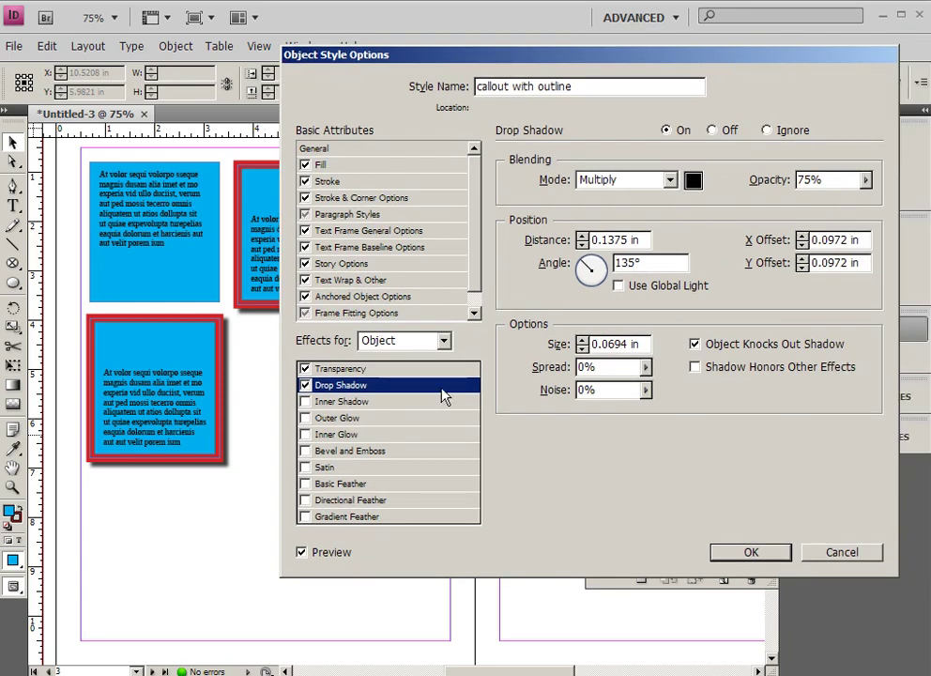
- Add an Inner Shadow to the style and increase its size to 0.5625 in
{"action": "left_click", "coordinate": [340, 401]}
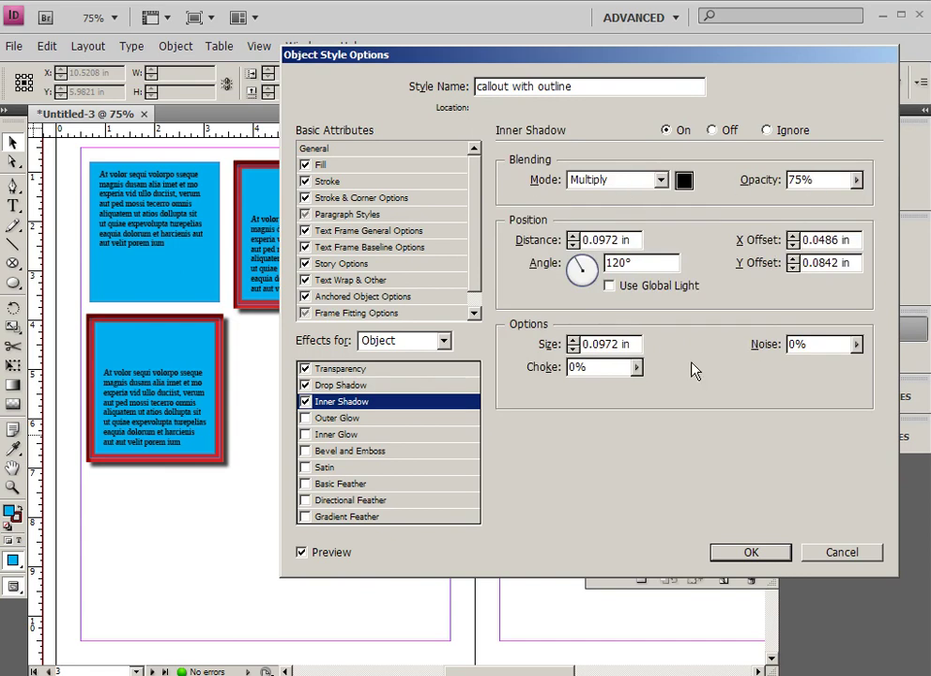
{"action": "left_click", "coordinate": [574, 341]}
{"action": "left_click", "coordinate": [573, 341]}
{"action": "left_click", "coordinate": [573, 341]}
{"action": "left_click", "coordinate": [573, 340]}
{"action": "left_click", "coordinate": [573, 340]}
{"action": "left_click", "coordinate": [573, 340]}
{"action": "left_click", "coordinate": [574, 341]}
{"action": "left_click", "coordinate": [574, 341]}
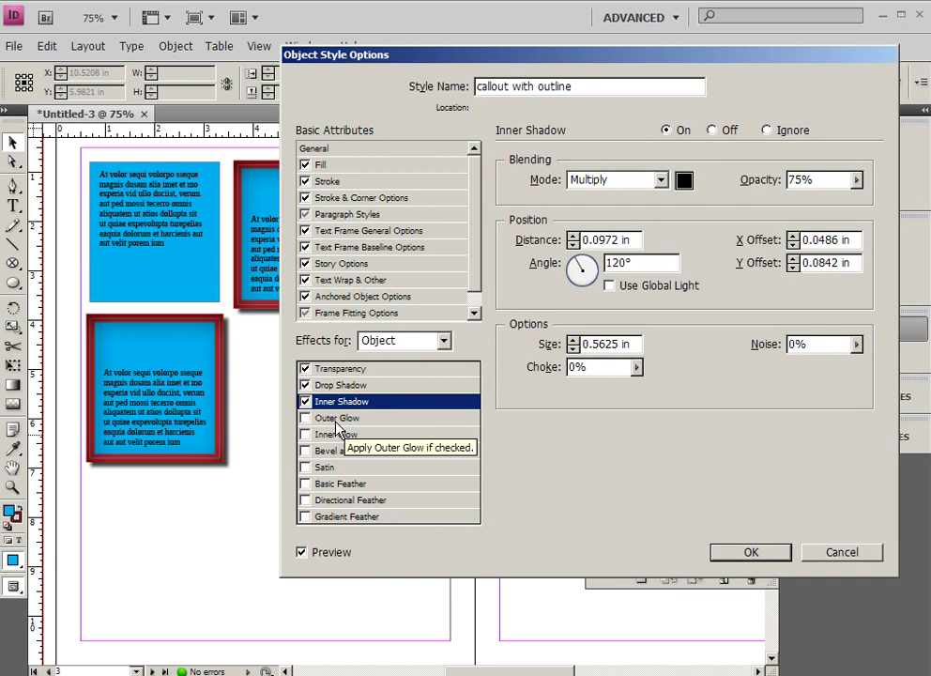
- Set the callout with outline drop shadow's X Offset and Y Offset to 0 so it sits centred
{"action": "left_click", "coordinate": [330, 385]}
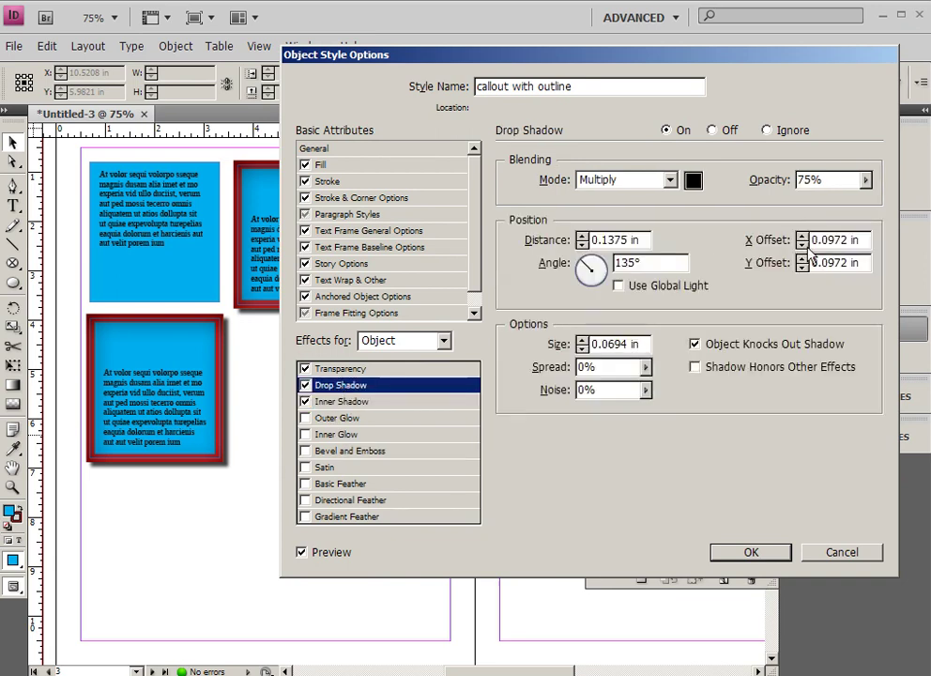
{"action": "left_click", "coordinate": [784, 241]}
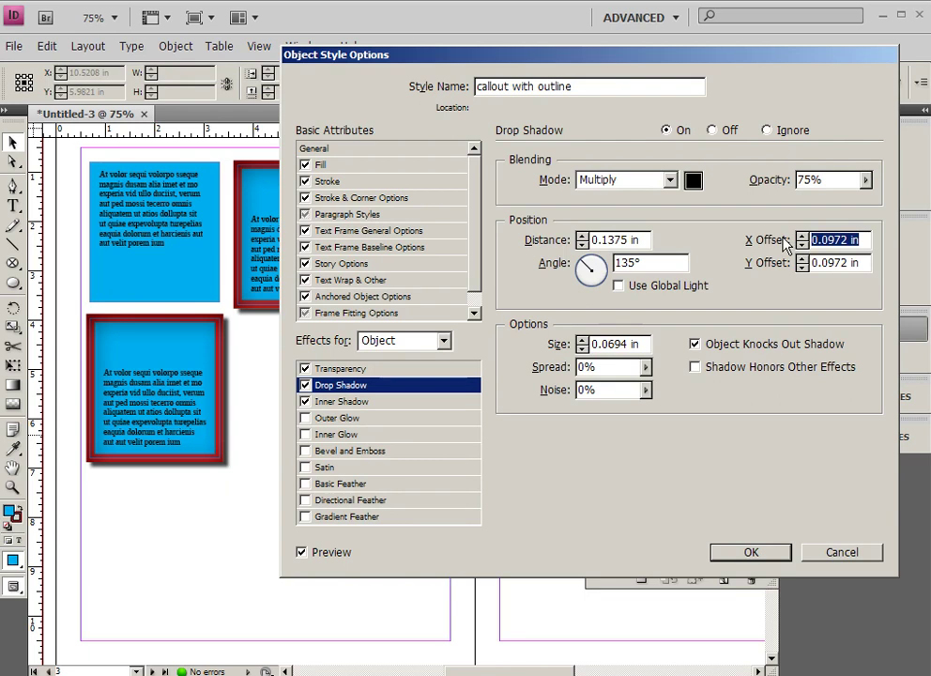
{"action": "type", "text": "0"}
{"action": "left_click", "coordinate": [794, 263]}
{"action": "type", "text": "0"}
{"action": "left_click", "coordinate": [845, 243]}
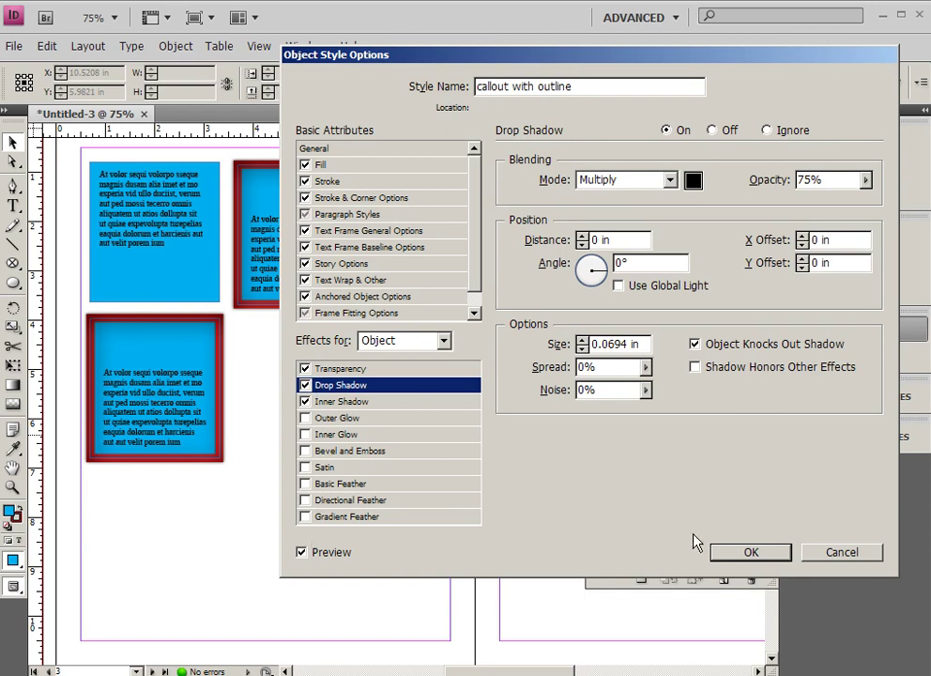
- Save the style changes and reselect the upper red-outlined callout frame
{"action": "left_click", "coordinate": [744, 552]}
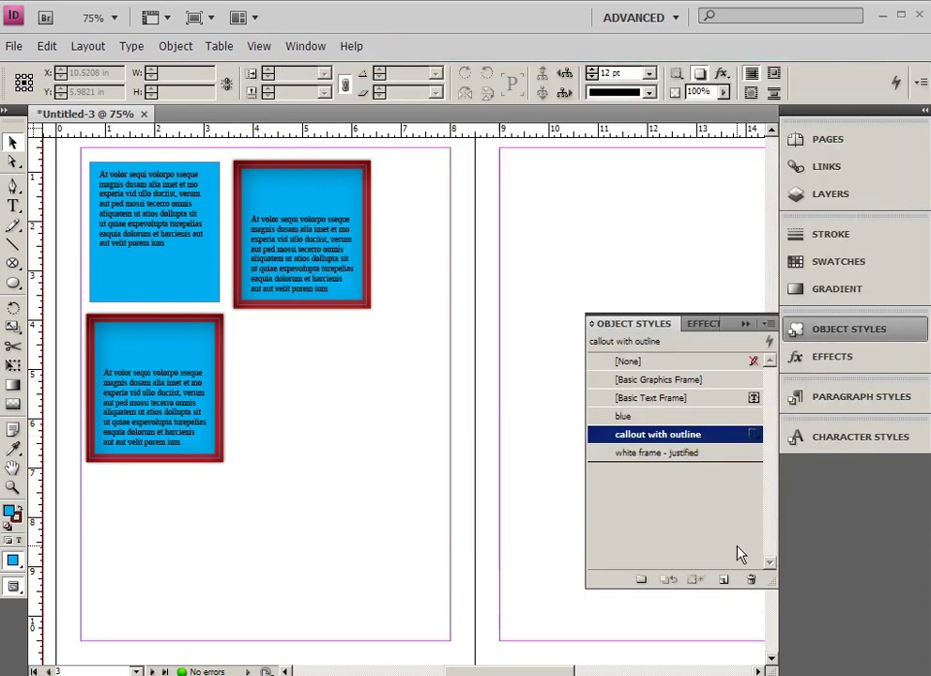
{"action": "left_click", "coordinate": [328, 223]}
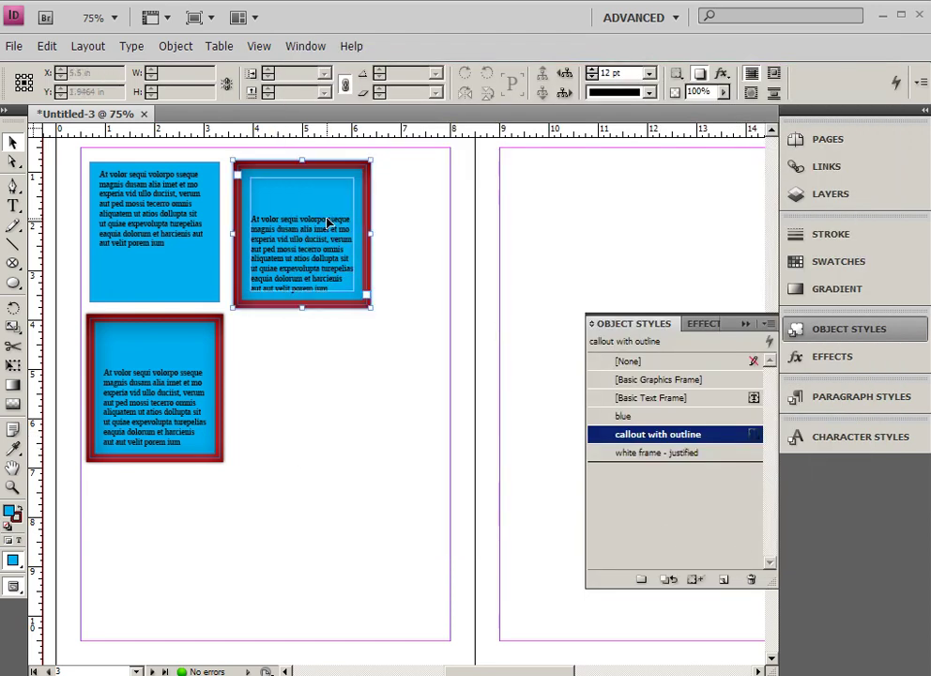
{"action": "left_click", "coordinate": [324, 334]}
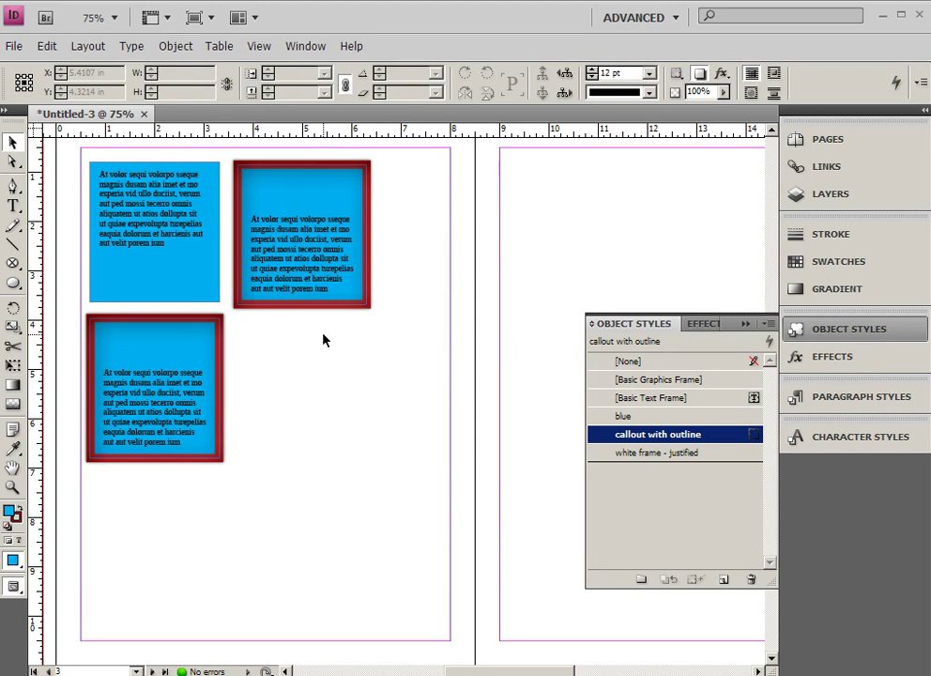
{"action": "left_click", "coordinate": [309, 250]}
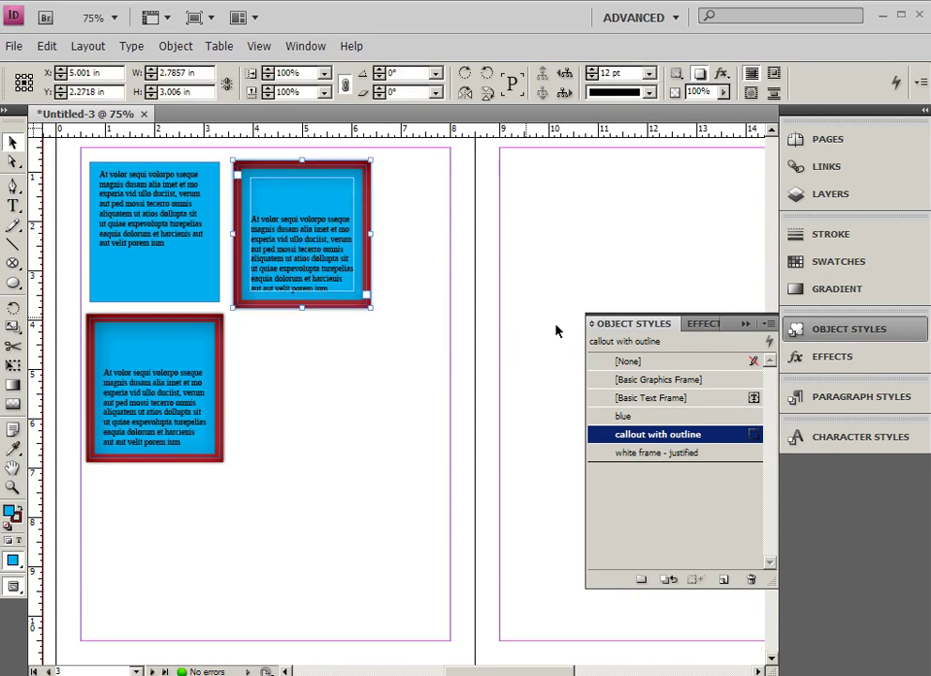
- Lower the upper frame's stroke opacity and set its fill opacity to 29%
{"action": "left_click", "coordinate": [700, 326]}
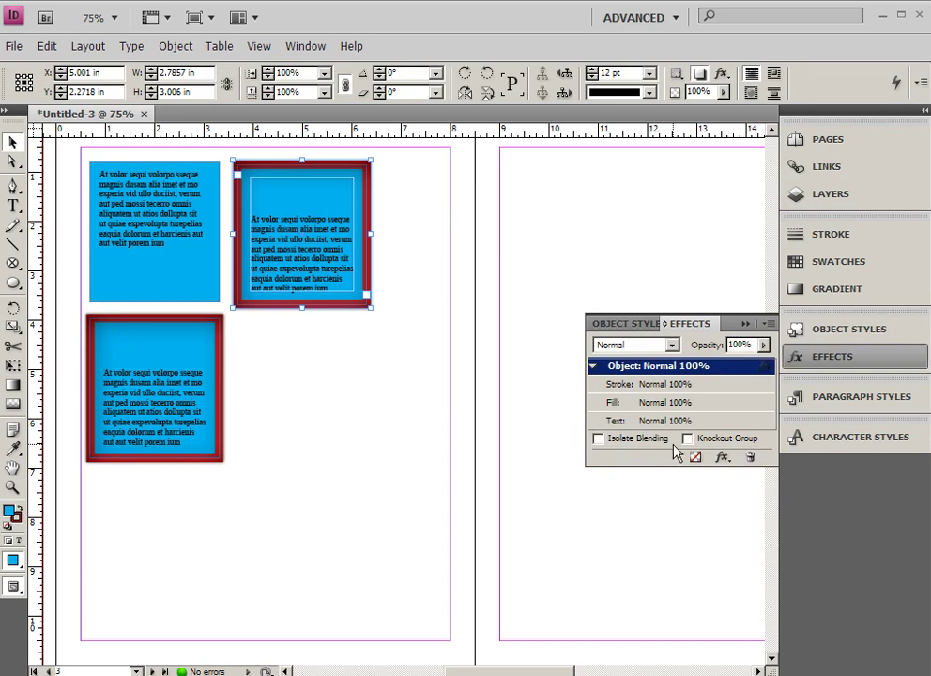
{"action": "left_click", "coordinate": [622, 387]}
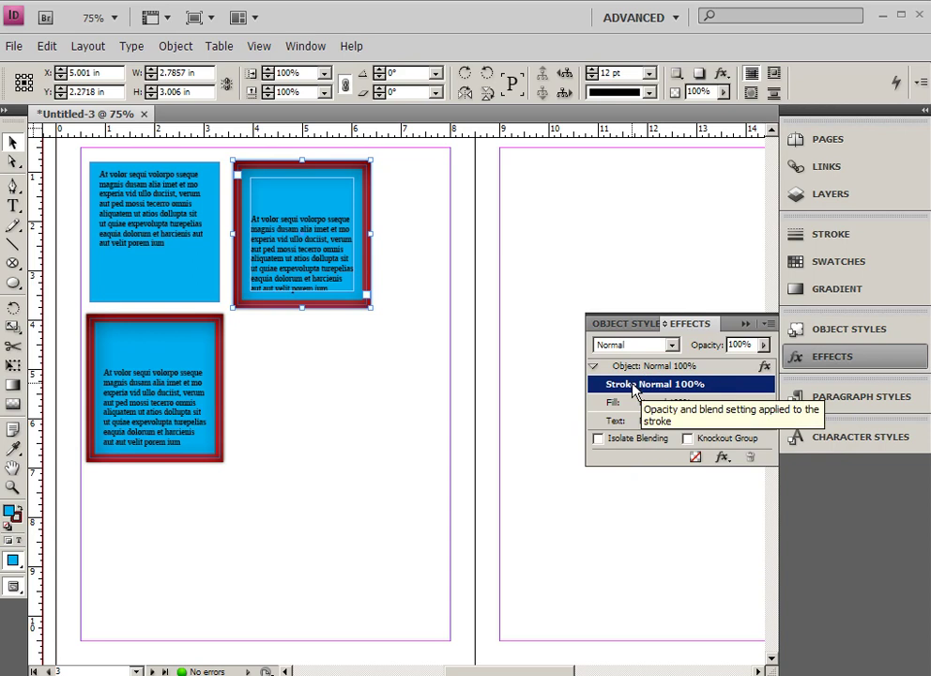
{"action": "left_click", "coordinate": [637, 345]}
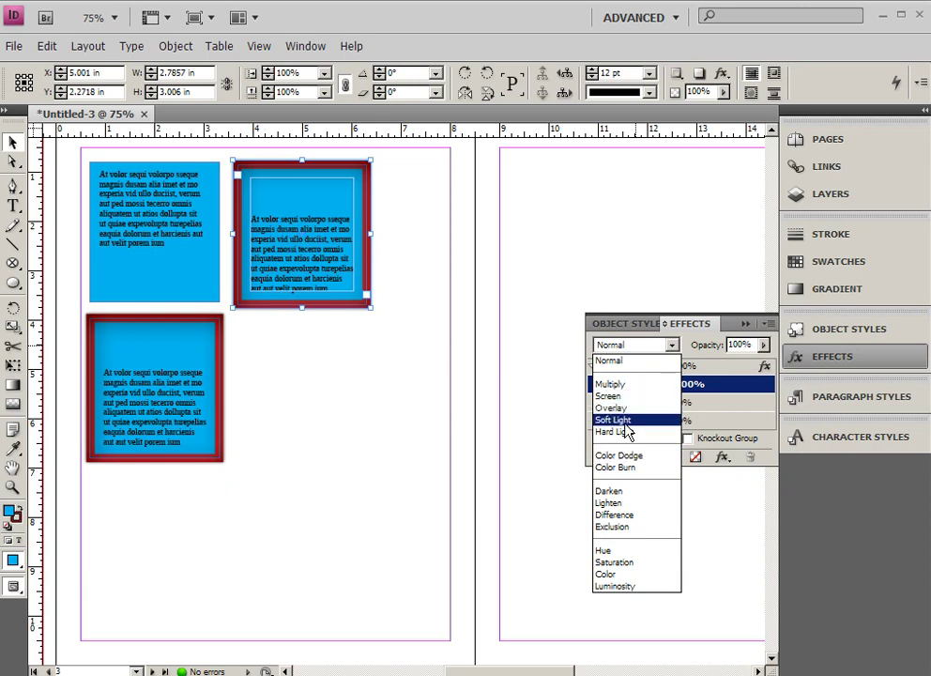
{"action": "left_click", "coordinate": [714, 388]}
{"action": "left_click", "coordinate": [764, 353]}
{"action": "mouse_move", "coordinate": [765, 357]}
{"action": "left_mouse_down"}
{"action": "mouse_move", "coordinate": [724, 361]}
{"action": "mouse_move", "coordinate": [740, 365]}
{"action": "left_mouse_up"}
{"action": "left_click", "coordinate": [615, 403]}
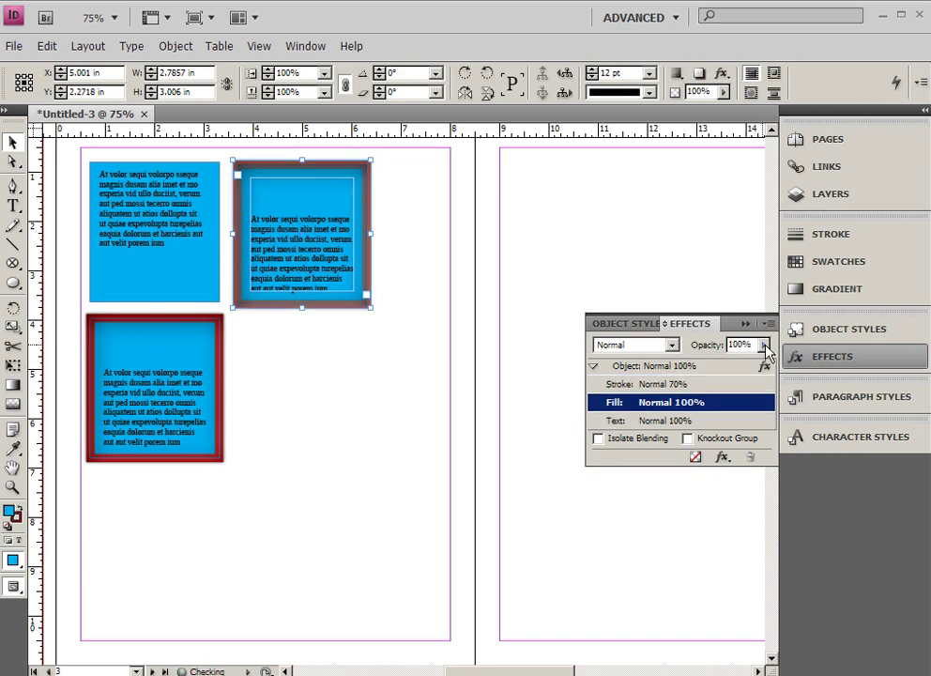
{"action": "left_click", "coordinate": [763, 346]}
{"action": "left_click_drag", "start_coordinate": [760, 366], "coordinate": [702, 366]}
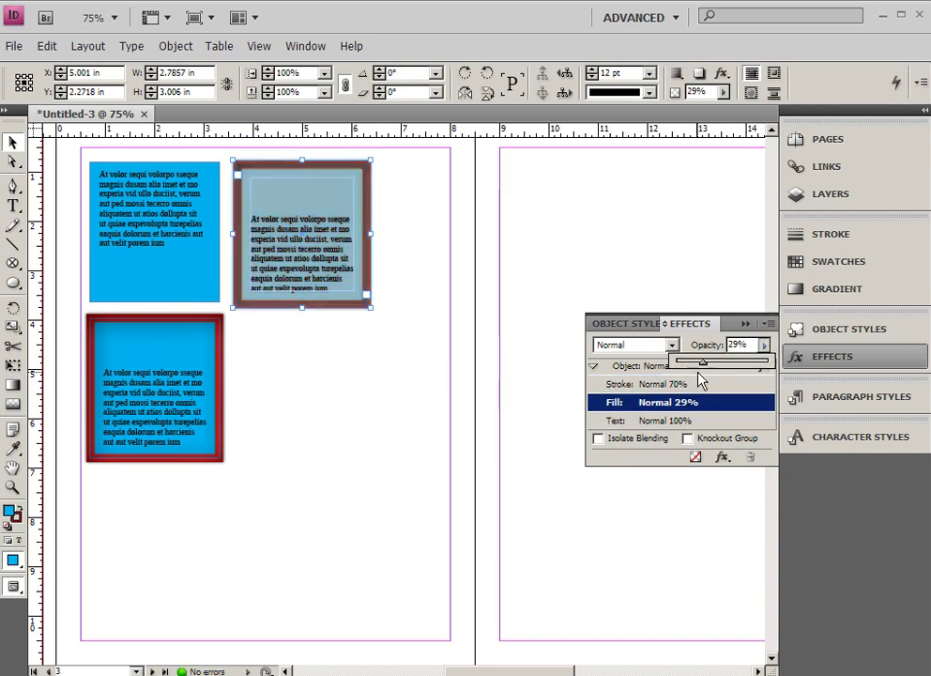
{"action": "left_click", "coordinate": [619, 422]}
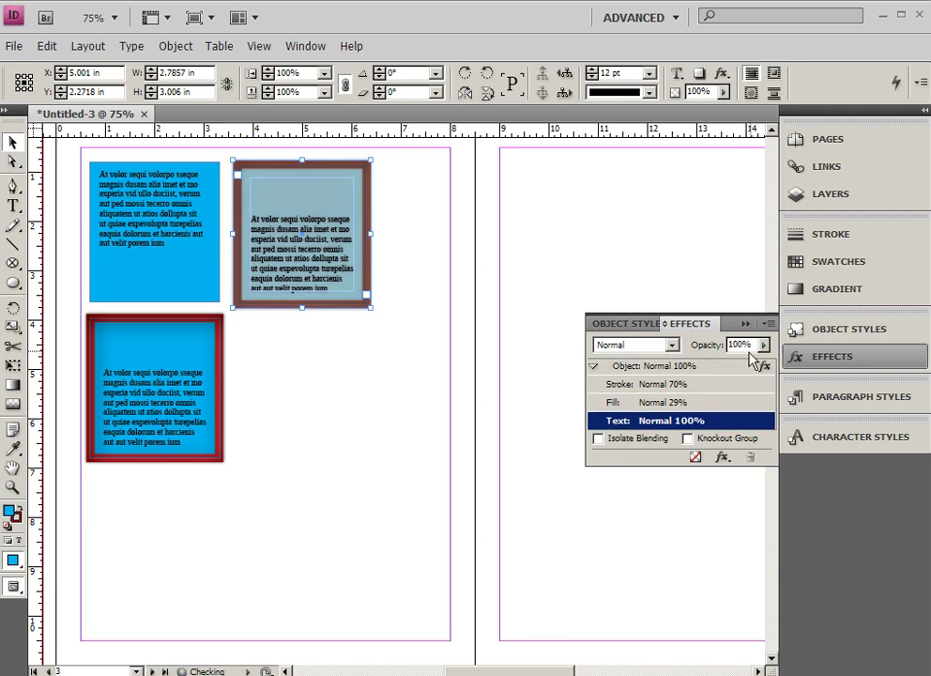
- Try Overlay blending on the frame's text, then set it back to Normal
{"action": "left_click", "coordinate": [638, 349]}
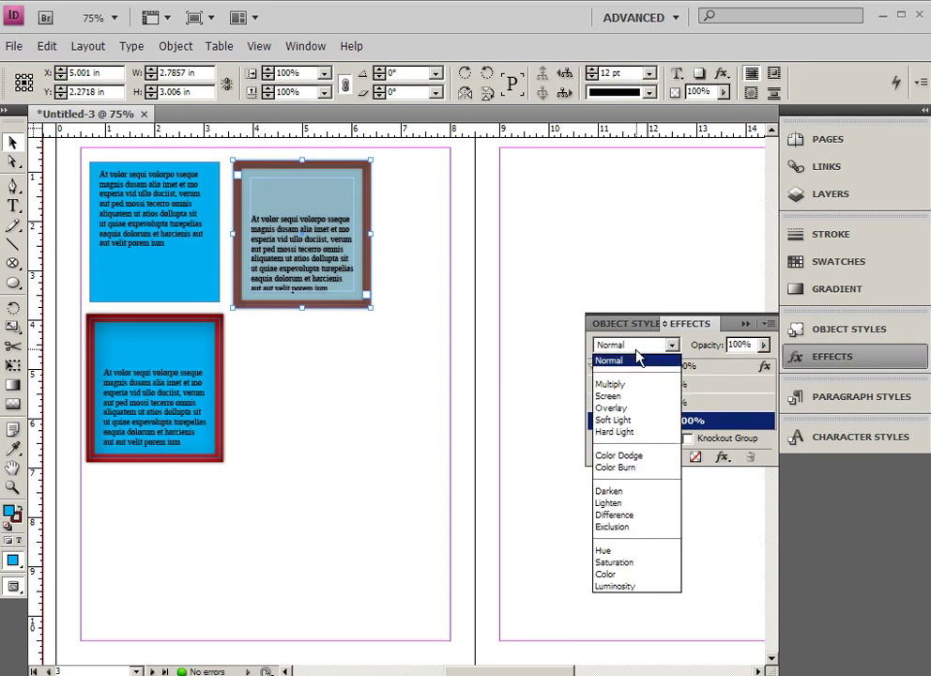
{"action": "left_click", "coordinate": [619, 410]}
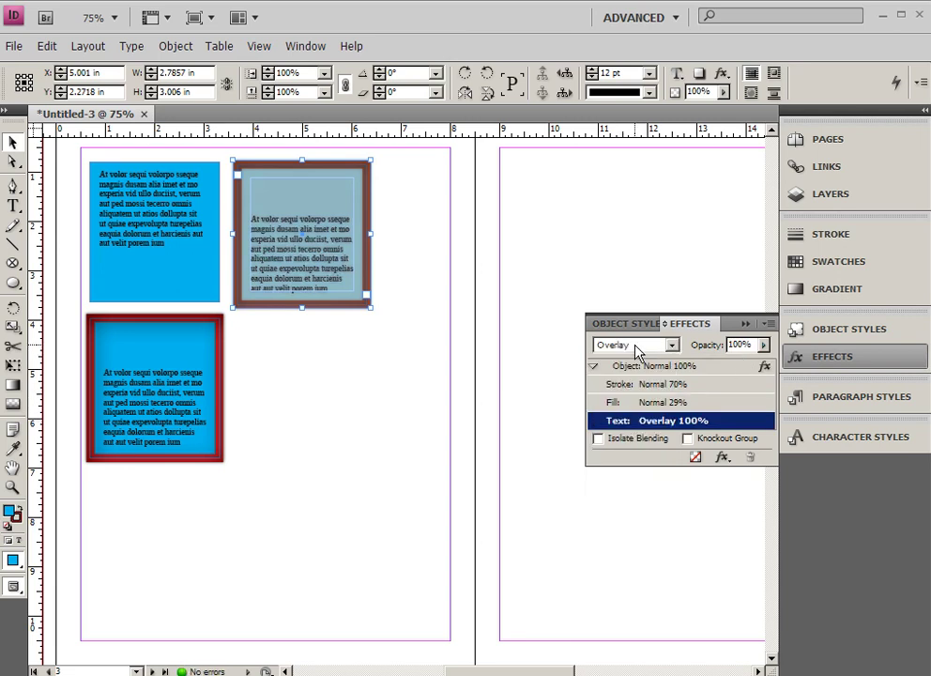
{"action": "left_click", "coordinate": [637, 349]}
{"action": "left_click", "coordinate": [631, 362]}
- Restore the stroke to 100% opacity and slide the frame left over the first blue frame
{"action": "left_click", "coordinate": [619, 401]}
{"action": "left_click", "coordinate": [621, 385]}
{"action": "left_click", "coordinate": [763, 345]}
{"action": "left_click_drag", "start_coordinate": [758, 359], "coordinate": [809, 368]}
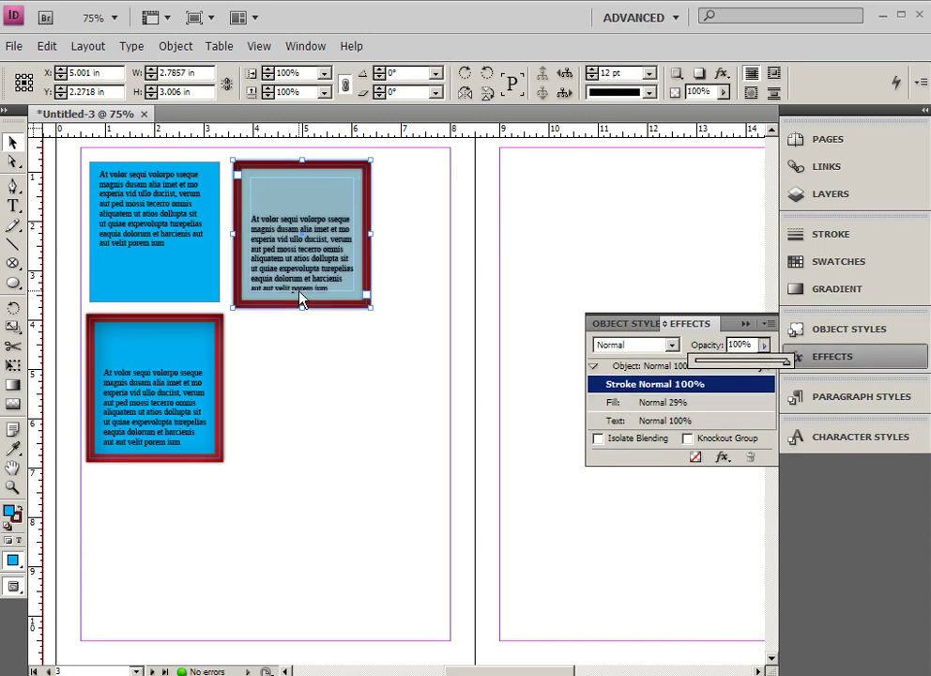
{"action": "left_click_drag", "start_coordinate": [300, 298], "coordinate": [278, 264]}
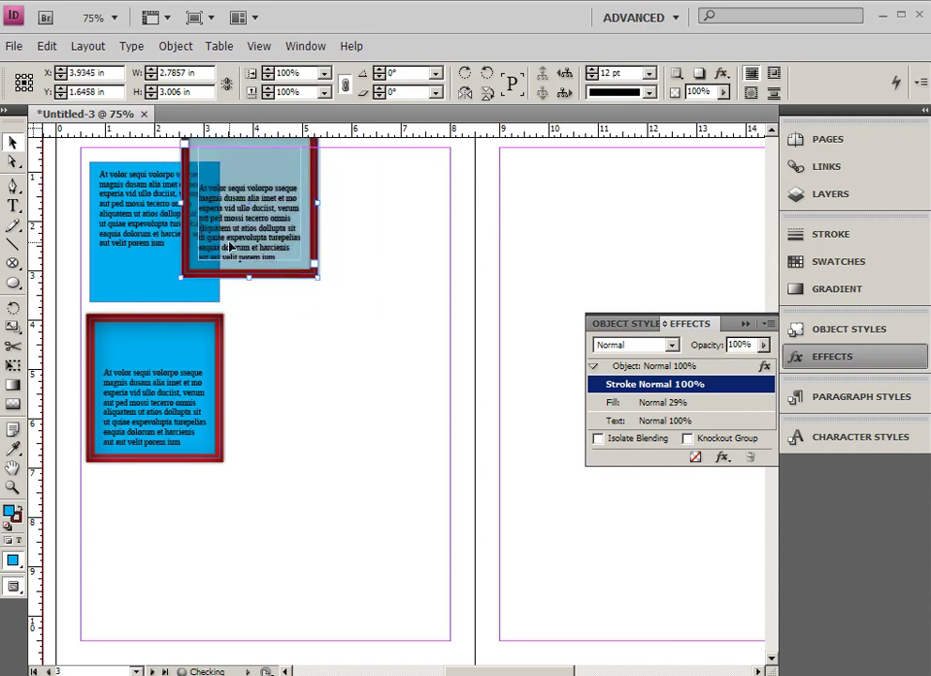
{"action": "left_click", "coordinate": [661, 403]}
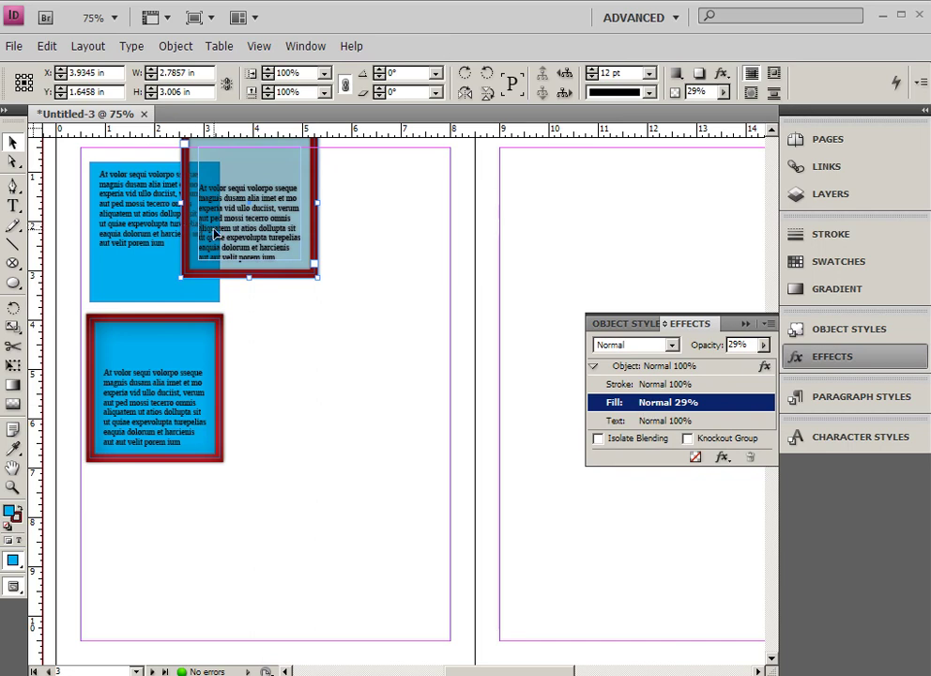
- Redefine the callout with outline style to match the frame's 29% fill
{"action": "left_click", "coordinate": [627, 324]}
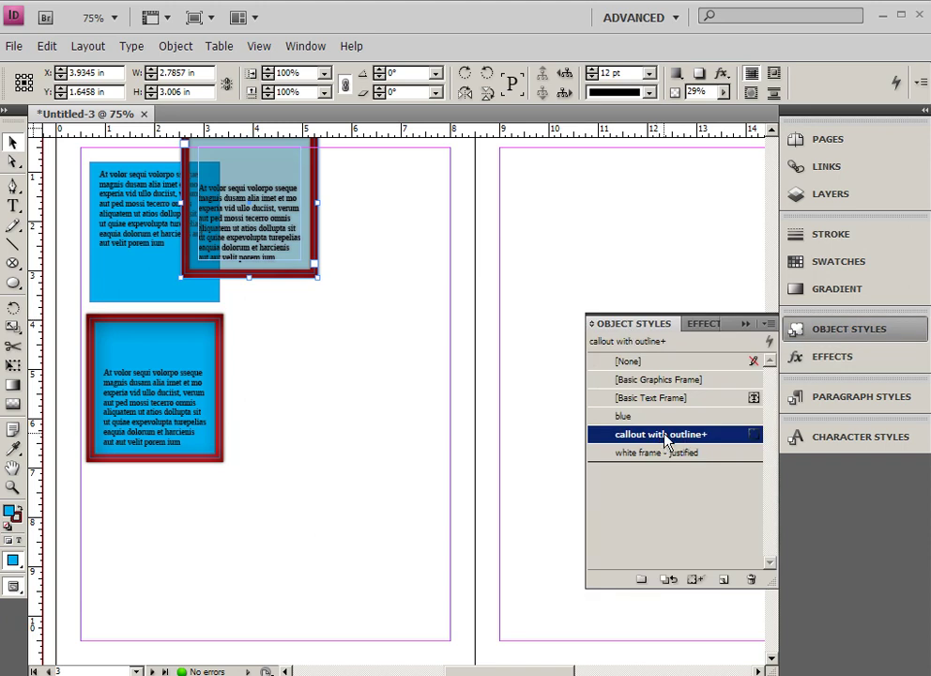
{"action": "right_click", "coordinate": [638, 437]}
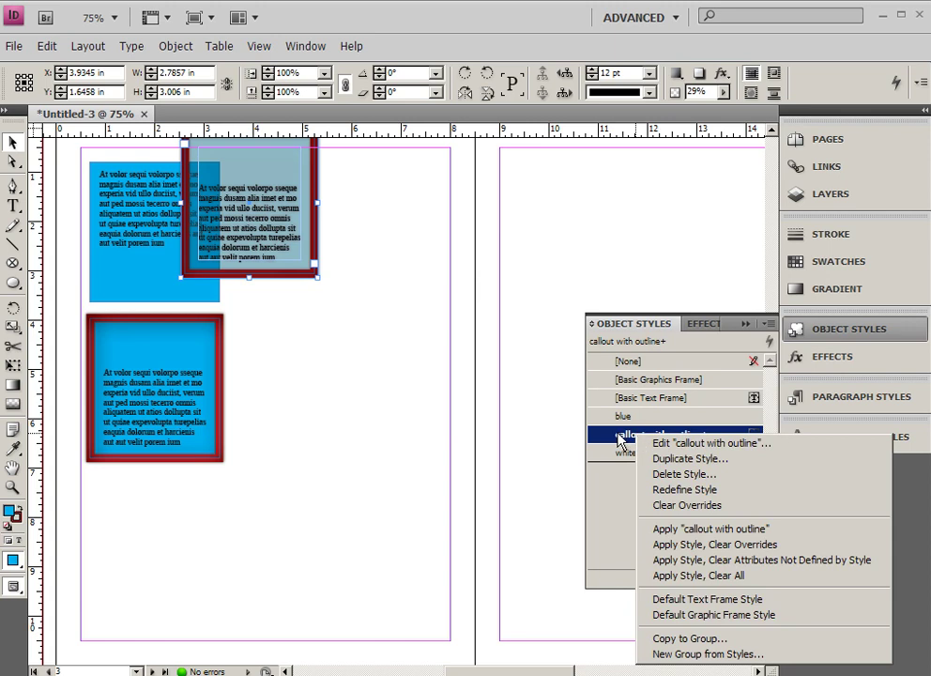
{"action": "left_click", "coordinate": [682, 490]}
- Move the lower callout frame up and the upper one toward the upper right
{"action": "left_click_drag", "start_coordinate": [176, 425], "coordinate": [214, 376]}
{"action": "left_click_drag", "start_coordinate": [272, 238], "coordinate": [383, 268]}
{"action": "left_click", "coordinate": [391, 424]}
{"action": "left_click", "coordinate": [702, 323]}
{"action": "left_click", "coordinate": [627, 323]}
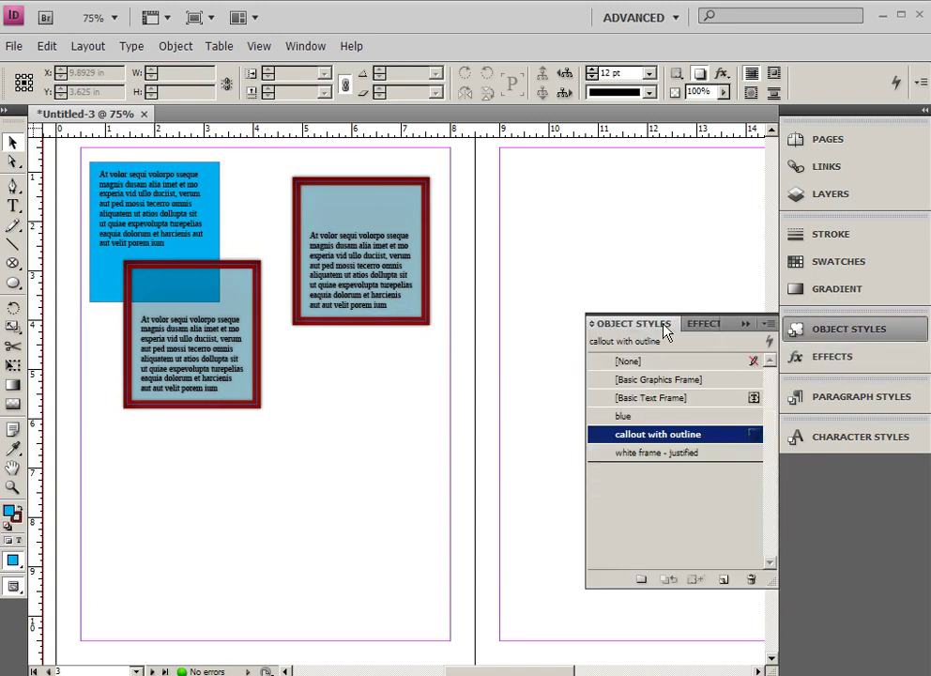
{"action": "left_click", "coordinate": [706, 324]}
{"action": "left_click", "coordinate": [767, 324]}
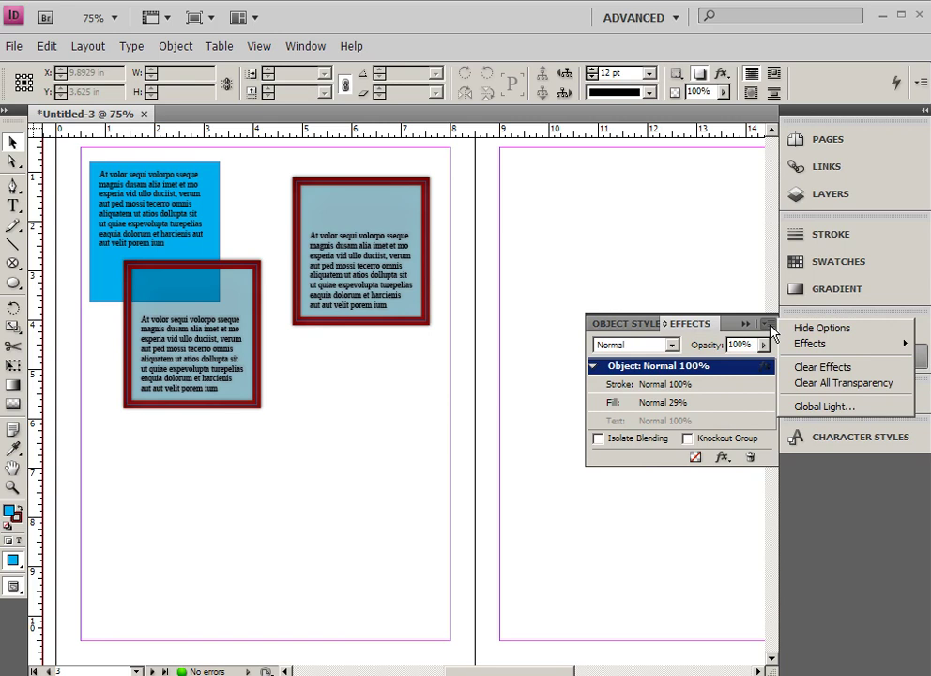
{"action": "mouse_move", "coordinate": [812, 345]}
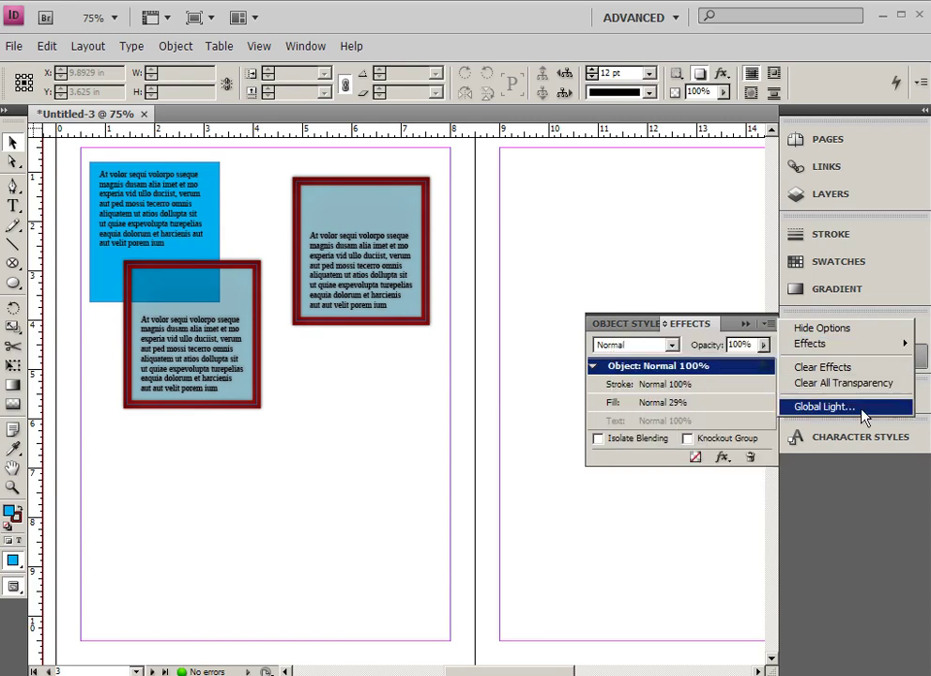
{"action": "left_click", "coordinate": [687, 326]}
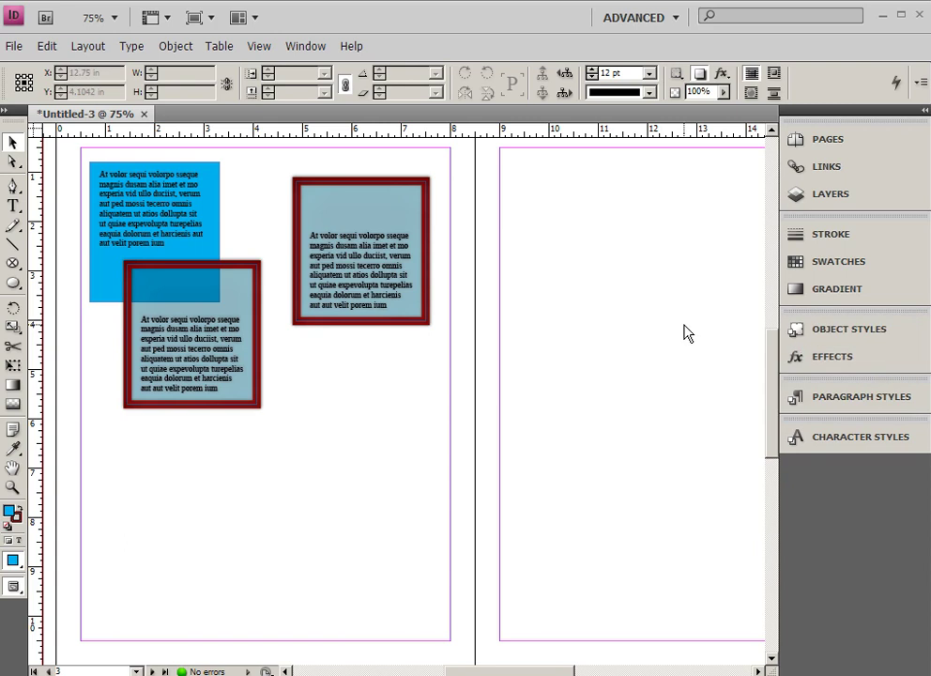
{"action": "left_click", "coordinate": [811, 330]}
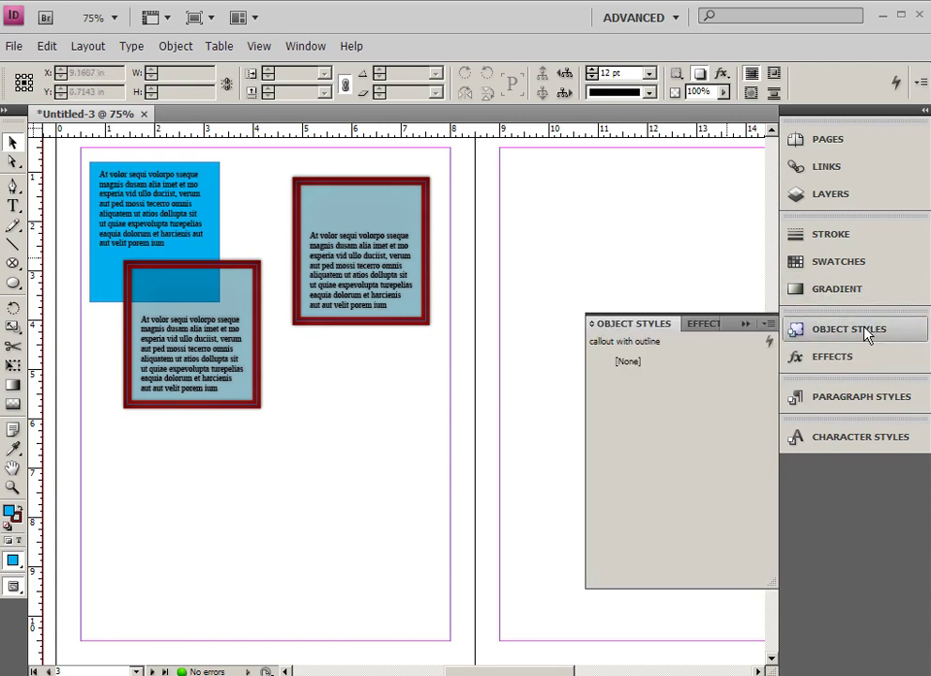
{"action": "left_click", "coordinate": [770, 325]}
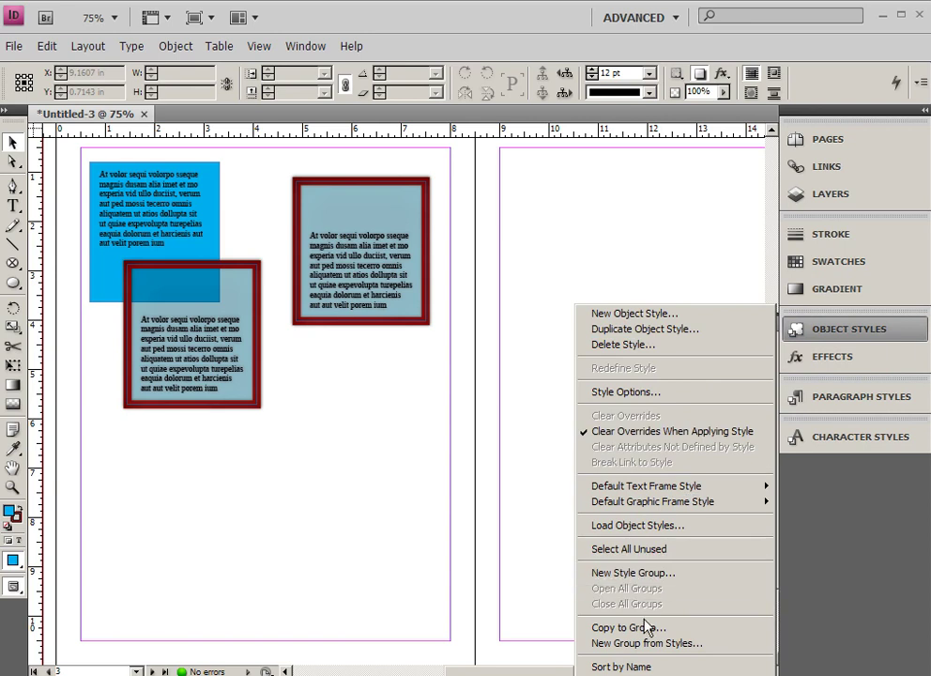
{"action": "left_click", "coordinate": [645, 527]}
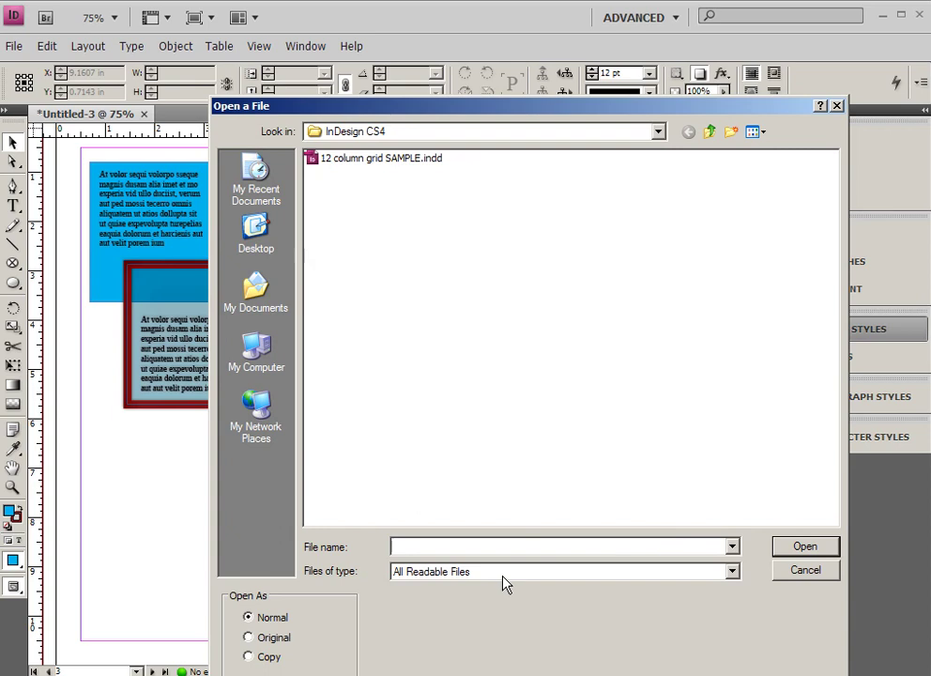
{"action": "left_click", "coordinate": [806, 570]}
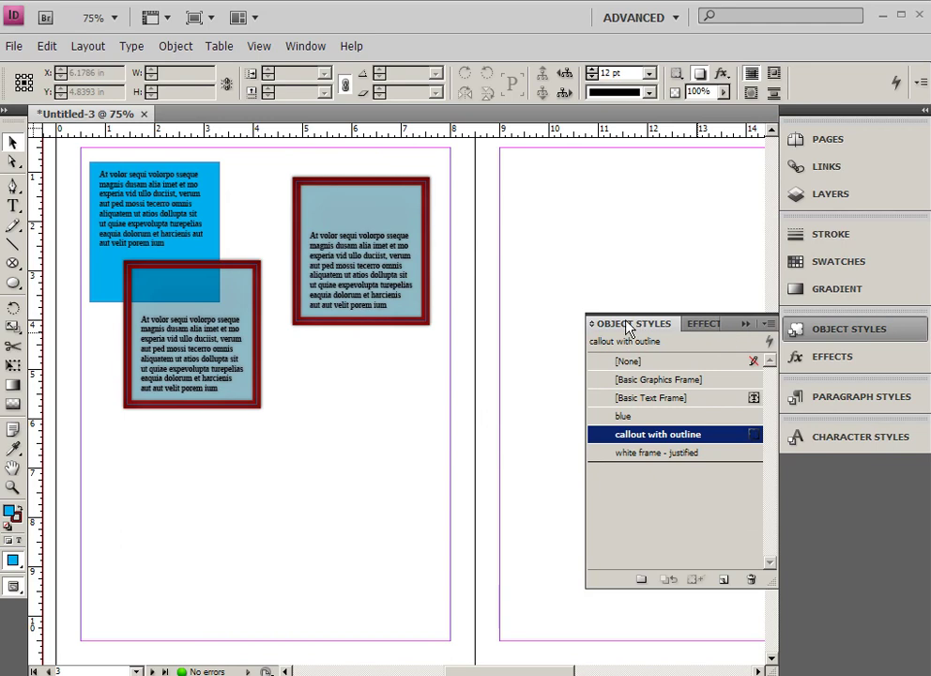
- Nudge the lower callout frame into place and open Corner Options with live preview
{"action": "left_click_drag", "start_coordinate": [210, 324], "coordinate": [223, 313]}
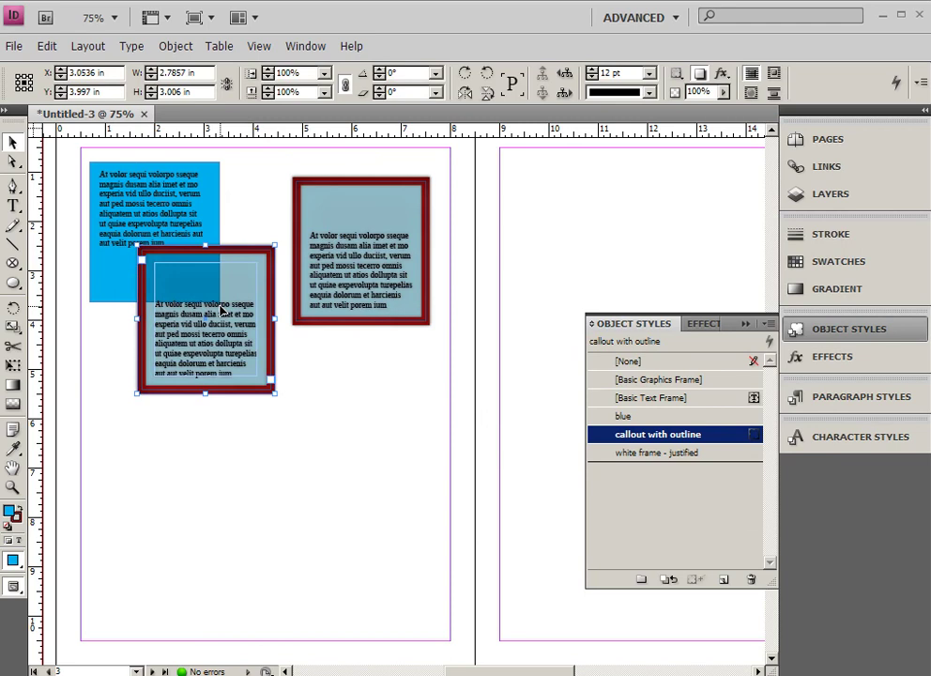
{"action": "left_click_drag", "start_coordinate": [243, 347], "coordinate": [234, 346]}
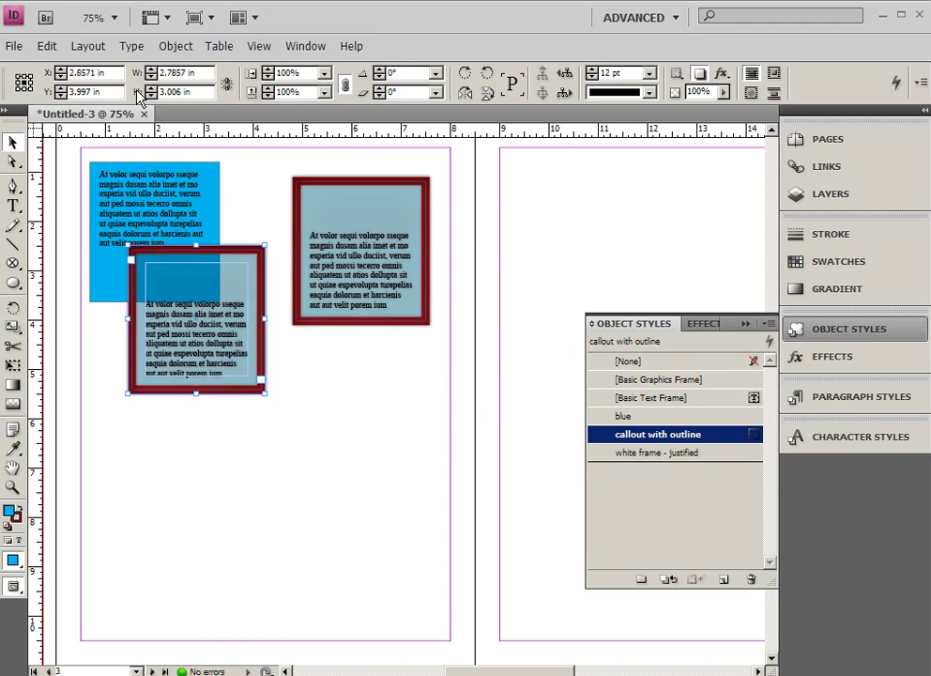
{"action": "left_click", "coordinate": [179, 47]}
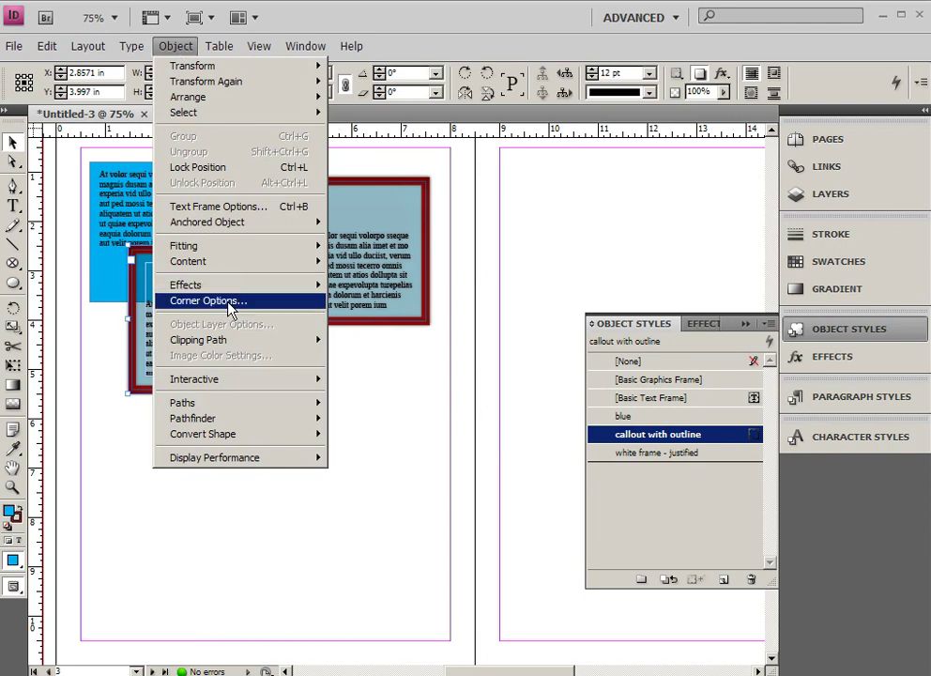
{"action": "mouse_move", "coordinate": [241, 287]}
{"action": "left_click", "coordinate": [200, 302]}
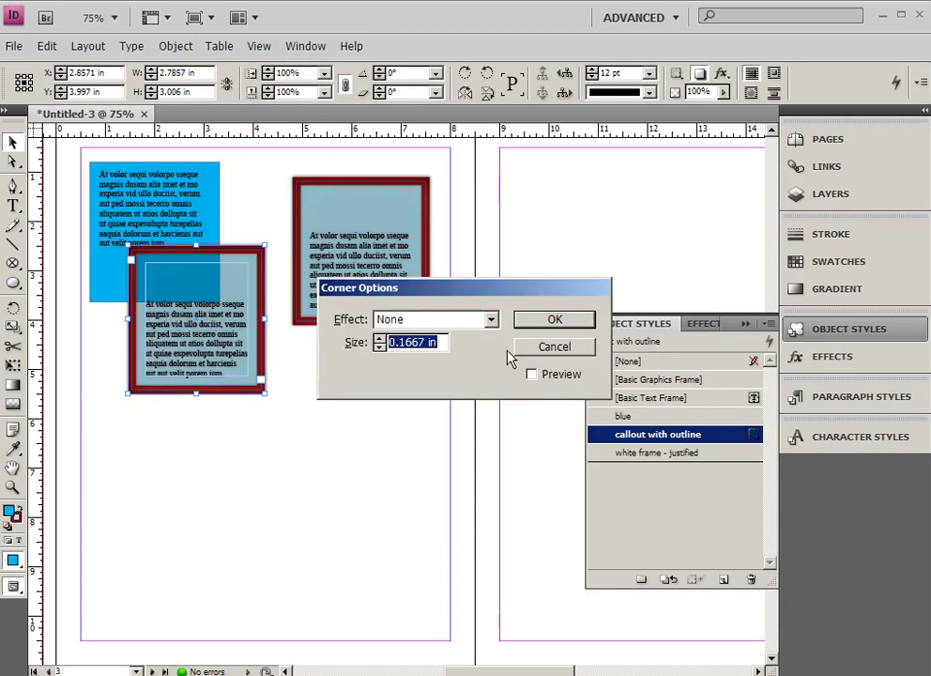
{"action": "left_click", "coordinate": [545, 379]}
- Try Fancy and Bevel corners, then settle on Rounded corners at 0.375 in
{"action": "left_click", "coordinate": [493, 321]}
{"action": "left_click", "coordinate": [432, 355]}
{"action": "left_click", "coordinate": [441, 321]}
{"action": "left_click", "coordinate": [416, 366]}
{"action": "left_click", "coordinate": [427, 321]}
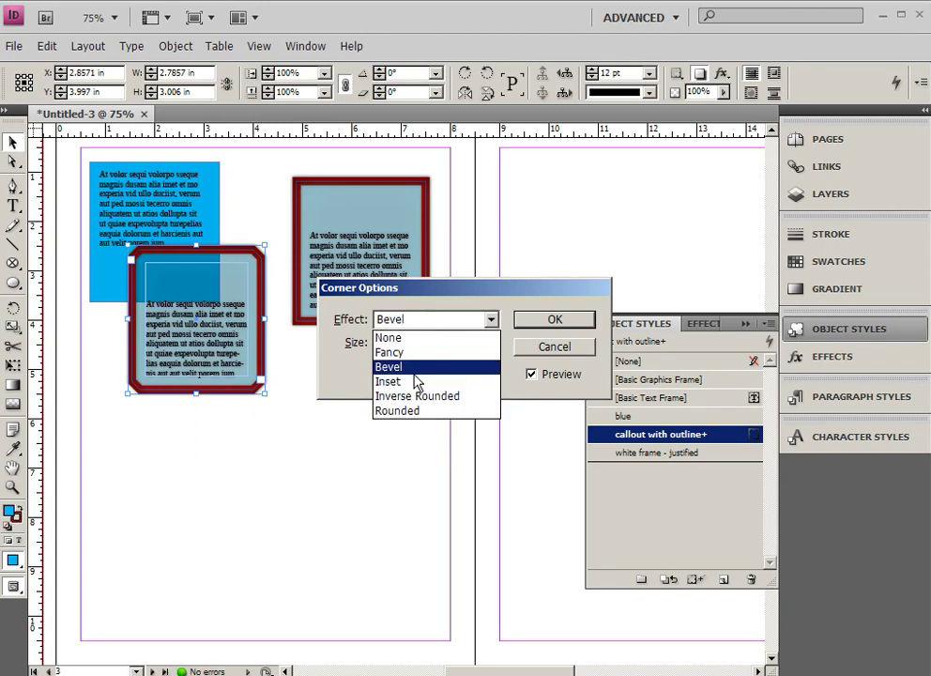
{"action": "left_click", "coordinate": [414, 409]}
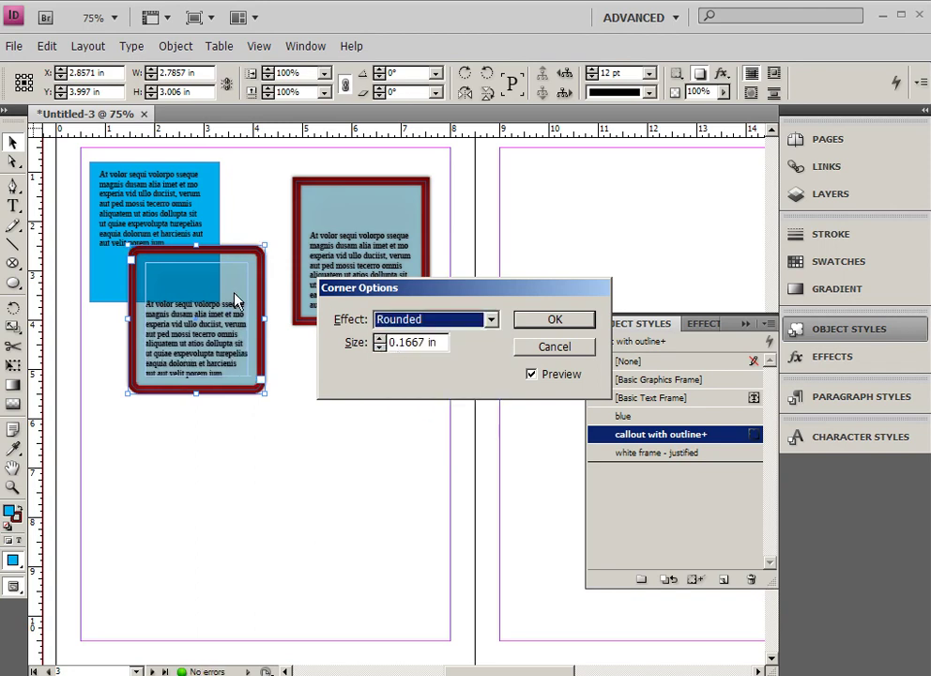
{"action": "left_click", "coordinate": [379, 337]}
{"action": "left_click", "coordinate": [380, 338]}
{"action": "left_click", "coordinate": [574, 322]}
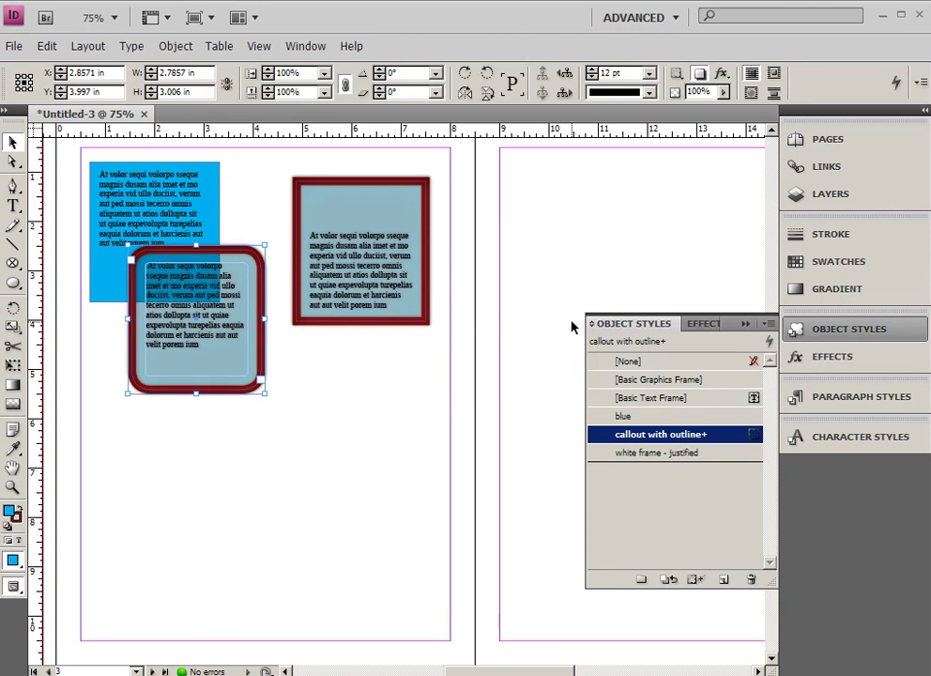
- Redefine callout with outline from the frame and move the lower rounded frame down below the blue frame
{"action": "right_click", "coordinate": [678, 441]}
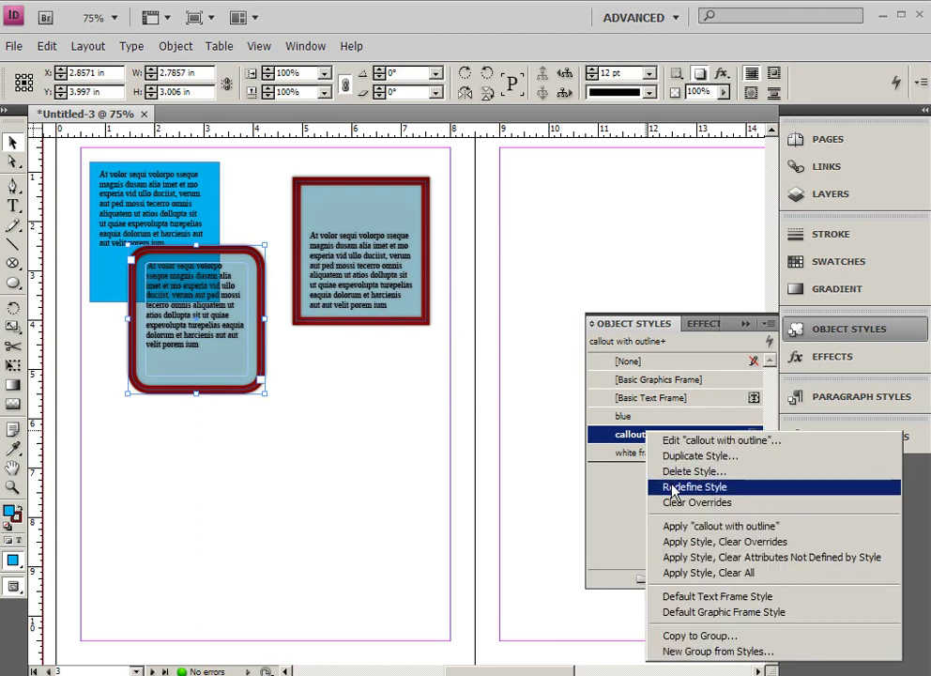
{"action": "left_click", "coordinate": [672, 487]}
{"action": "left_click", "coordinate": [341, 239]}
{"action": "left_click", "coordinate": [176, 298]}
{"action": "left_click_drag", "start_coordinate": [175, 298], "coordinate": [175, 427]}
{"action": "left_click", "coordinate": [318, 418]}
{"action": "left_click", "coordinate": [188, 404]}
{"action": "left_click", "coordinate": [175, 46]}
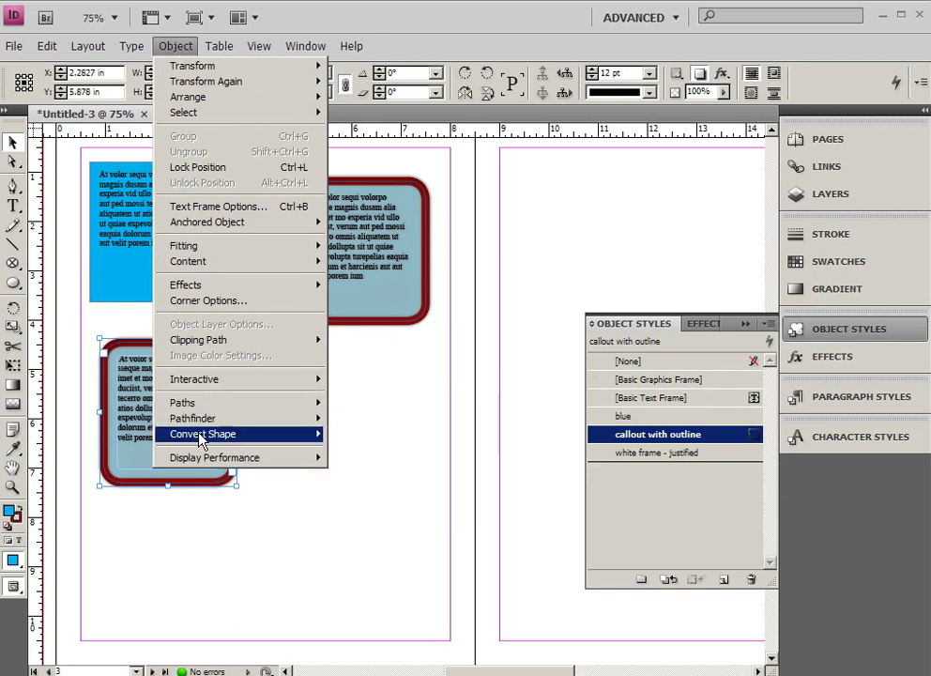
- Convert the lower callout frame to an ellipse, then back to a rectangle, and compare both frames
{"action": "mouse_move", "coordinate": [202, 439]}
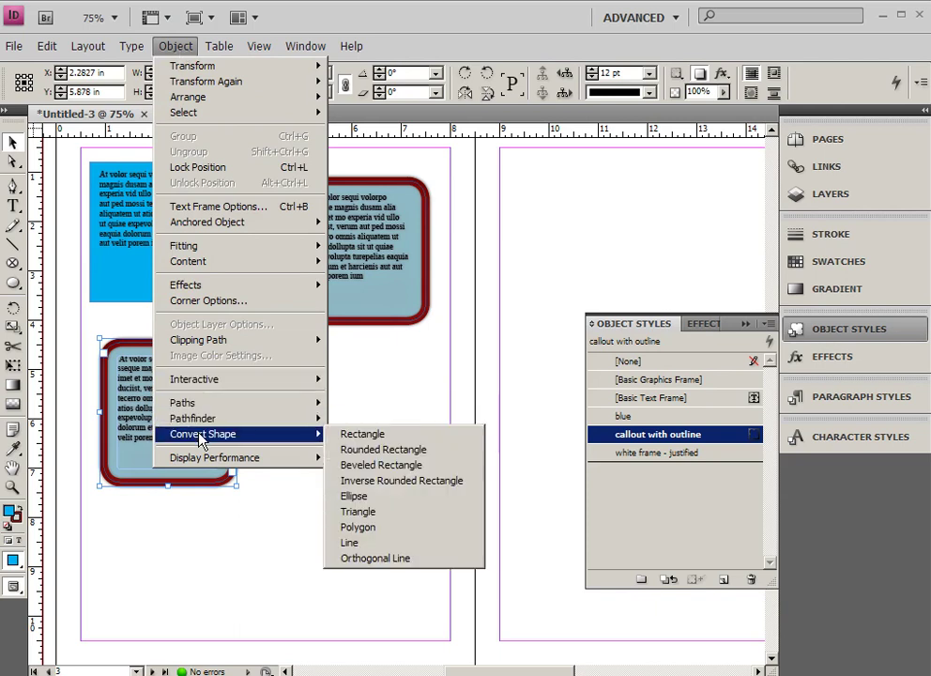
{"action": "left_click", "coordinate": [367, 501]}
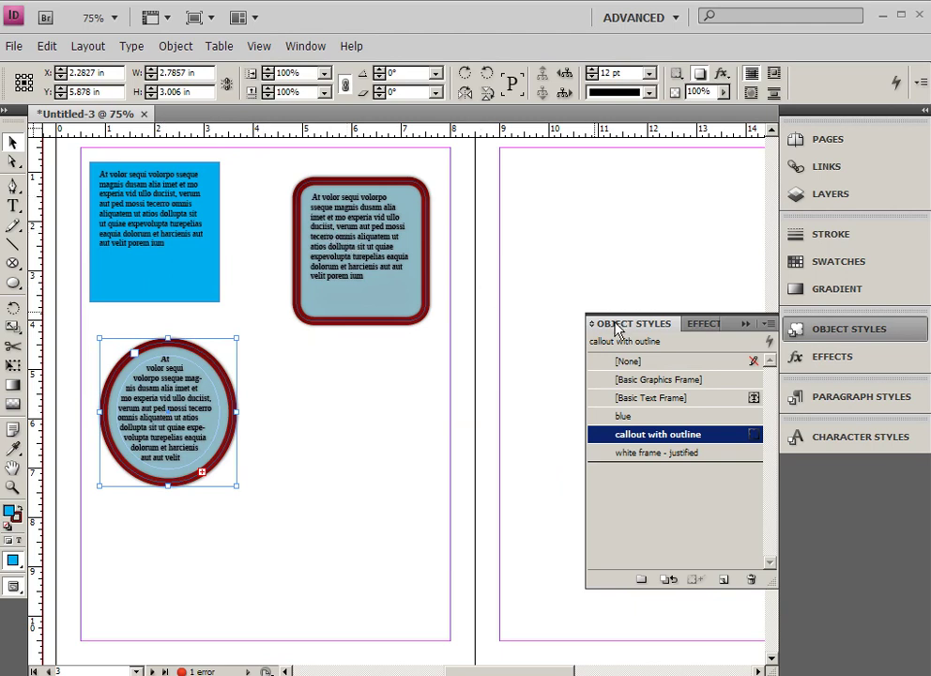
{"action": "left_click", "coordinate": [174, 53]}
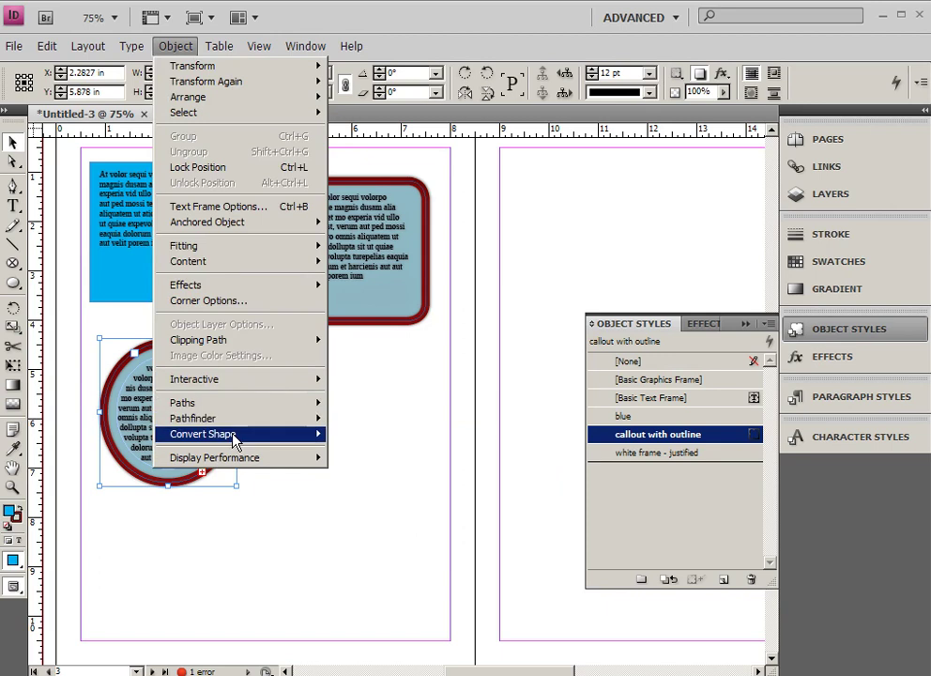
{"action": "mouse_move", "coordinate": [235, 435]}
{"action": "left_click", "coordinate": [354, 436]}
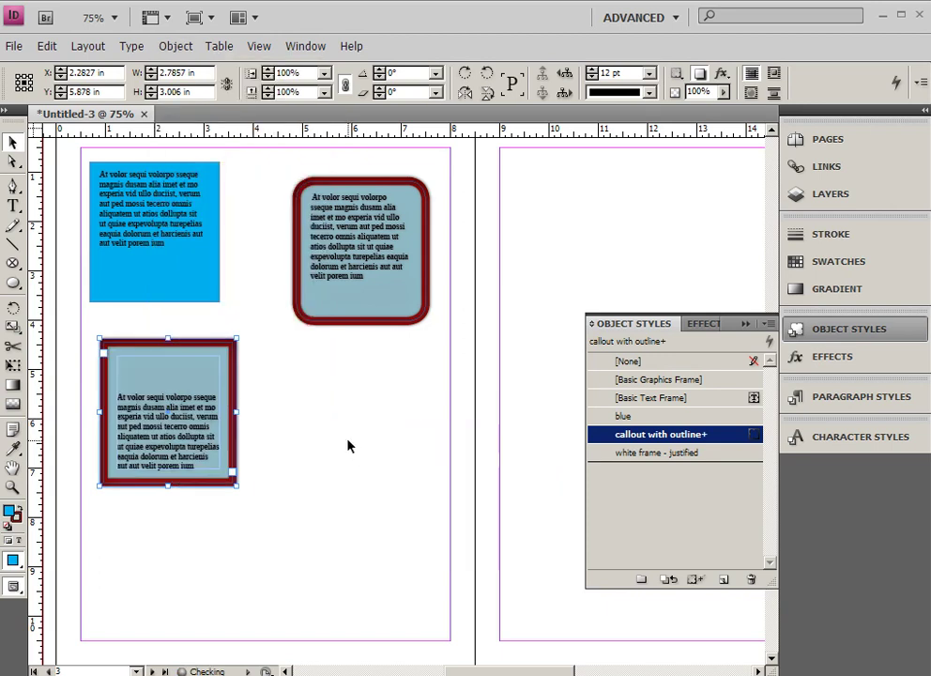
{"action": "left_click", "coordinate": [364, 244]}
{"action": "left_click", "coordinate": [210, 357]}
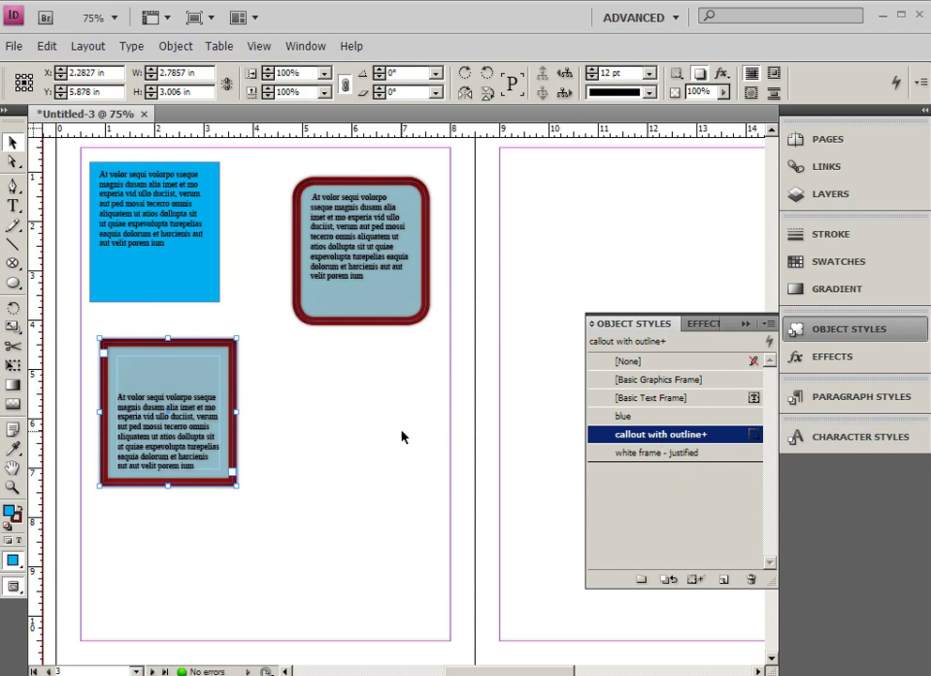
- Try white frame - justified, then reapply callout with outline clearing overrides to restore rounded corners
{"action": "mouse_move", "coordinate": [651, 441]}
{"action": "left_mouse_down"}
{"action": "mouse_move", "coordinate": [635, 447]}
{"action": "mouse_move", "coordinate": [642, 464]}
{"action": "mouse_move", "coordinate": [651, 449]}
{"action": "left_mouse_up"}
{"action": "left_click", "coordinate": [650, 439]}
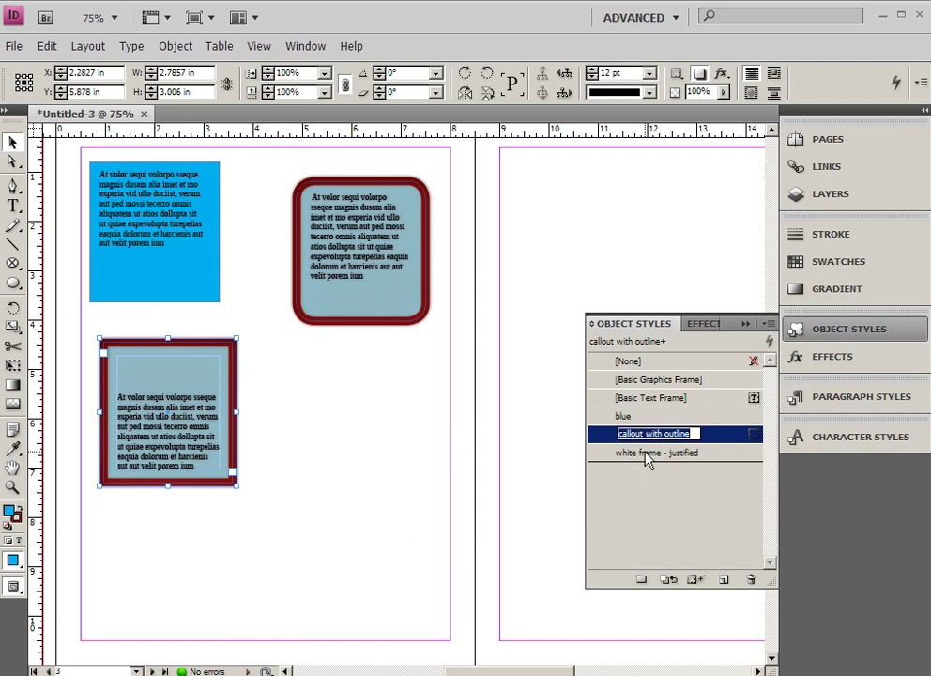
{"action": "left_click", "coordinate": [648, 458]}
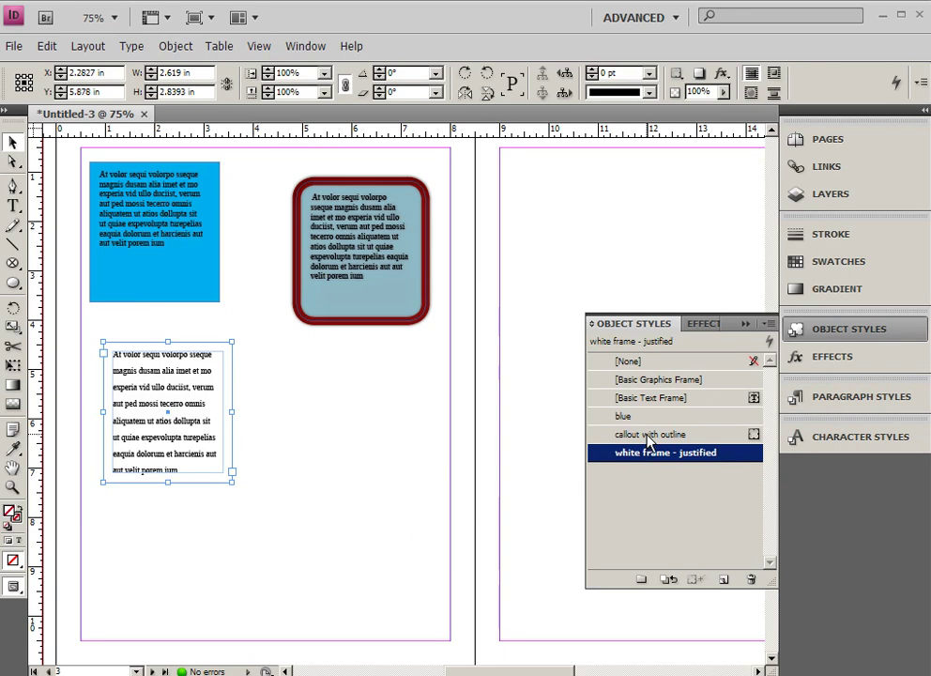
{"action": "left_click", "coordinate": [650, 435]}
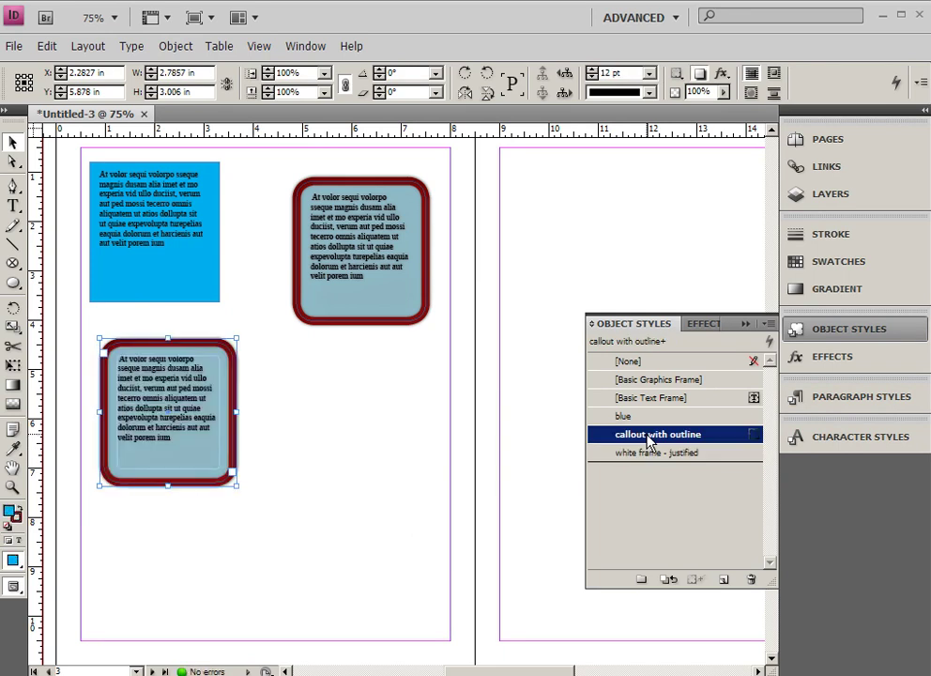
{"action": "key", "text": "ctrl+z"}
{"action": "left_click", "coordinate": [647, 434]}
{"action": "left_click", "coordinate": [648, 437], "text": "alt"}
{"action": "double_click", "coordinate": [169, 392]}
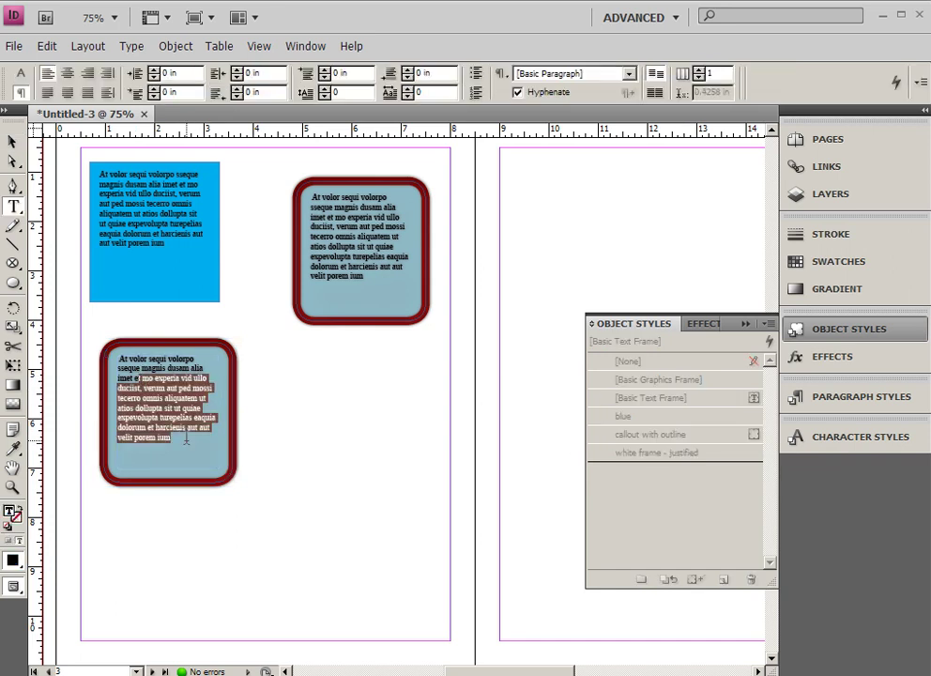